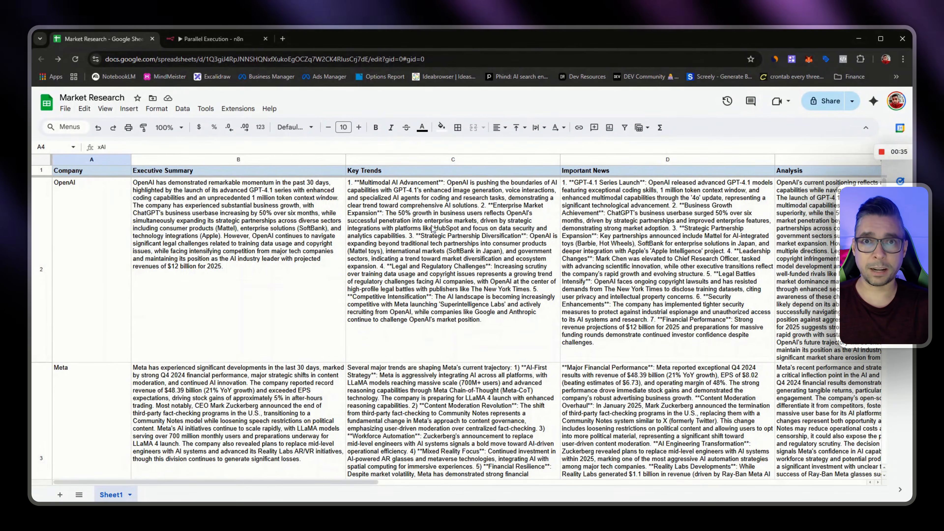
- Review the OpenAI row's Key Trends, Important News, Analysis and Status entries in the Market Research sheet
click(666, 252)
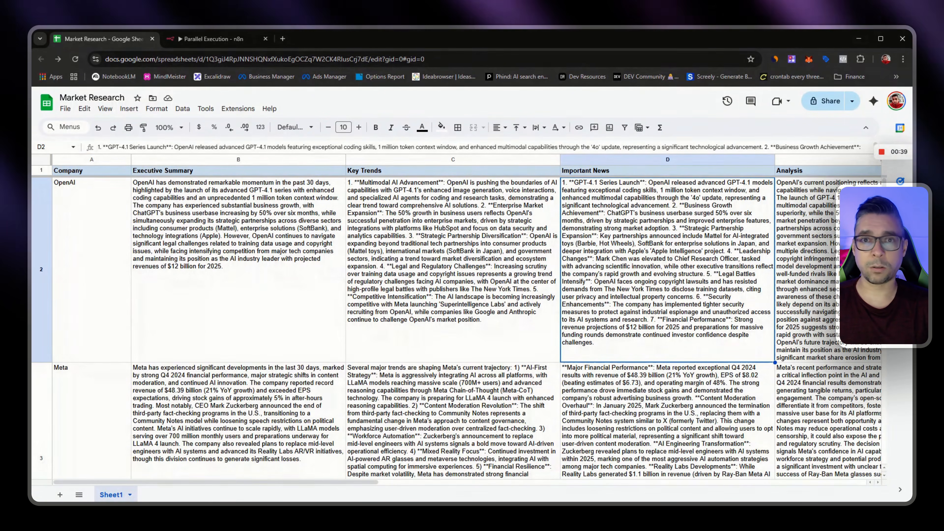
key(Right)
key(Right)
key(Left)
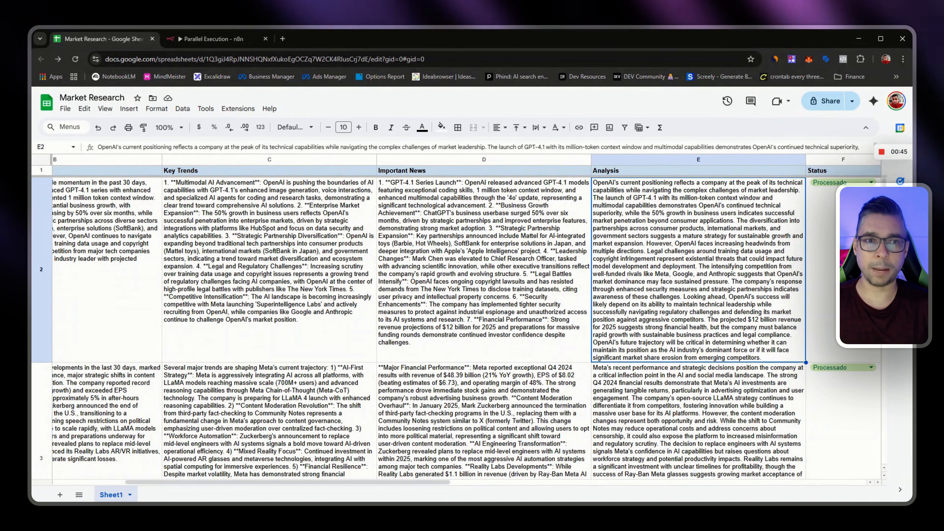
key(Left)
key(Left)
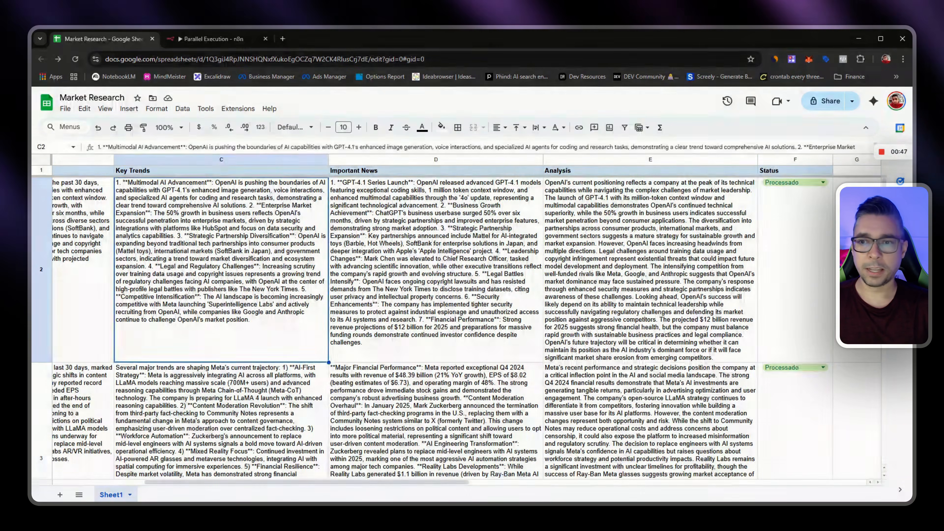
- Clear the research content in cells B2:E6, from the Executive Summary column through the Analysis column
key(Left)
key(shift+Right)
key(shift+Right)
key(shift+Right)
key(shift+Right)
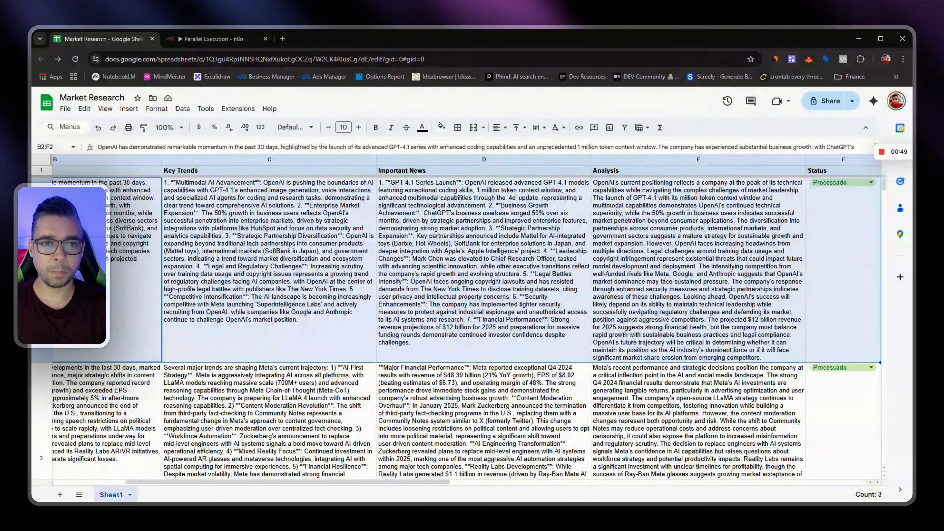
key(shift+Left)
key(shift+Down)
key(shift+Down)
key(shift+Down)
key(shift+Down)
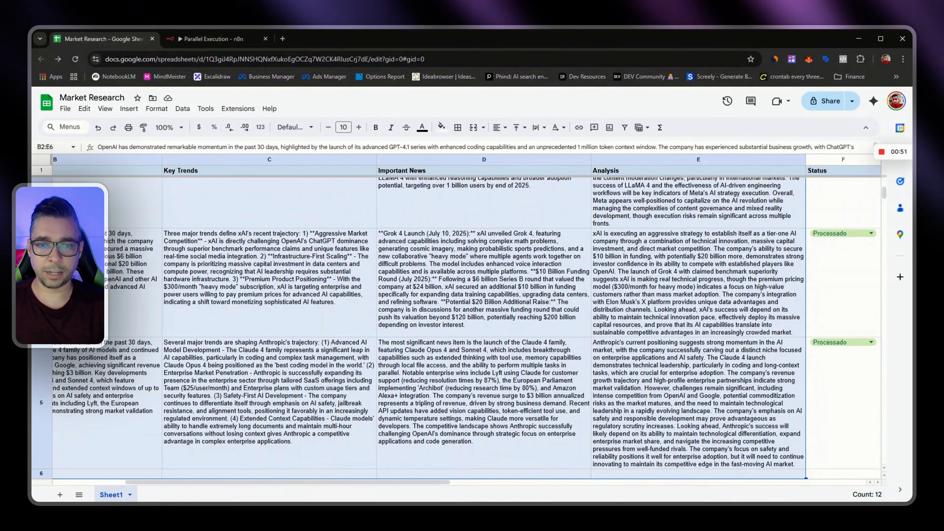
key(Delete)
- Set the Status of all four company rows, F2 through F5, to Pendente
key(Up)
key(Left)
key(Down)
key(Right)
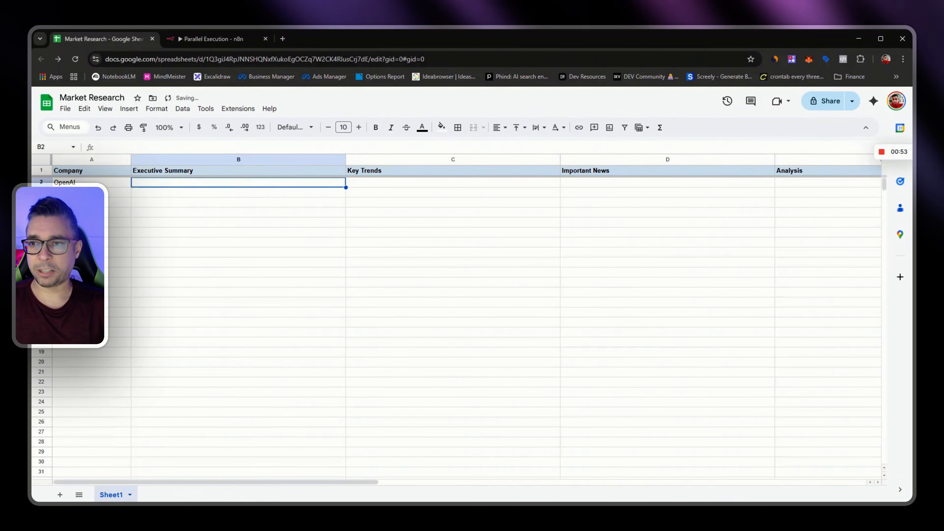
key(Right)
key(Right)
key(Right)
key(Right)
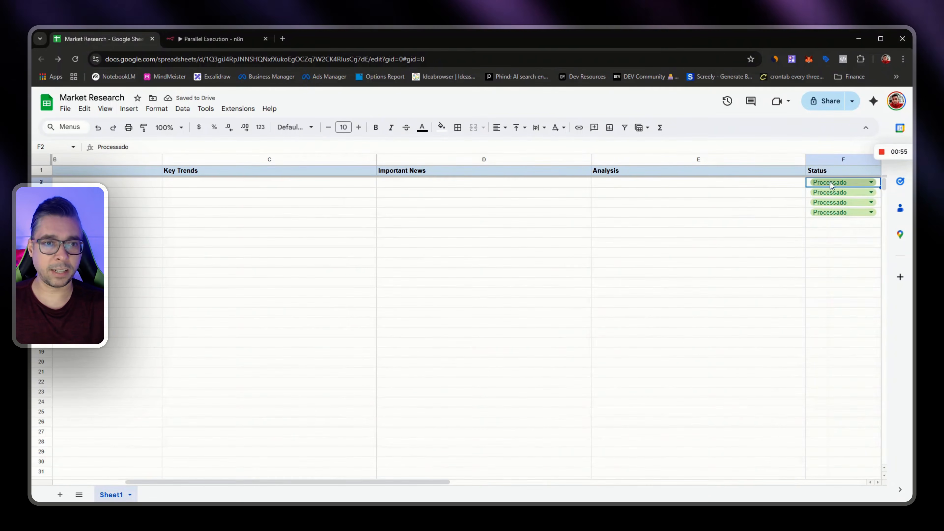
click(832, 185)
click(827, 212)
click(830, 192)
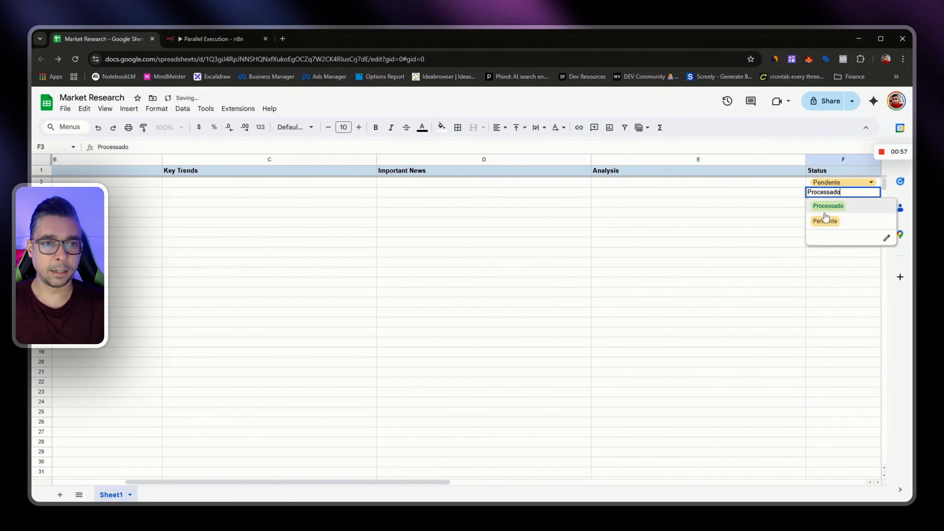
click(826, 221)
click(829, 202)
click(826, 231)
click(830, 212)
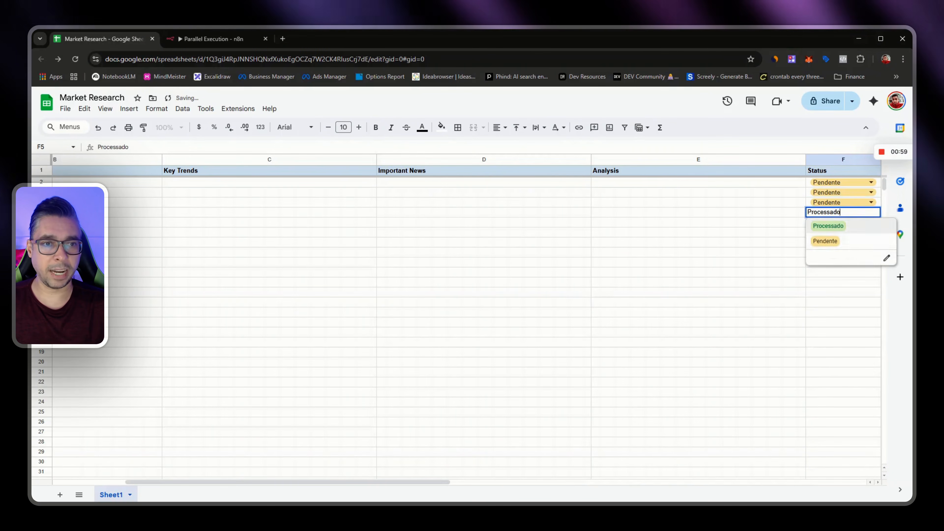
click(826, 241)
click(632, 272)
click(628, 214)
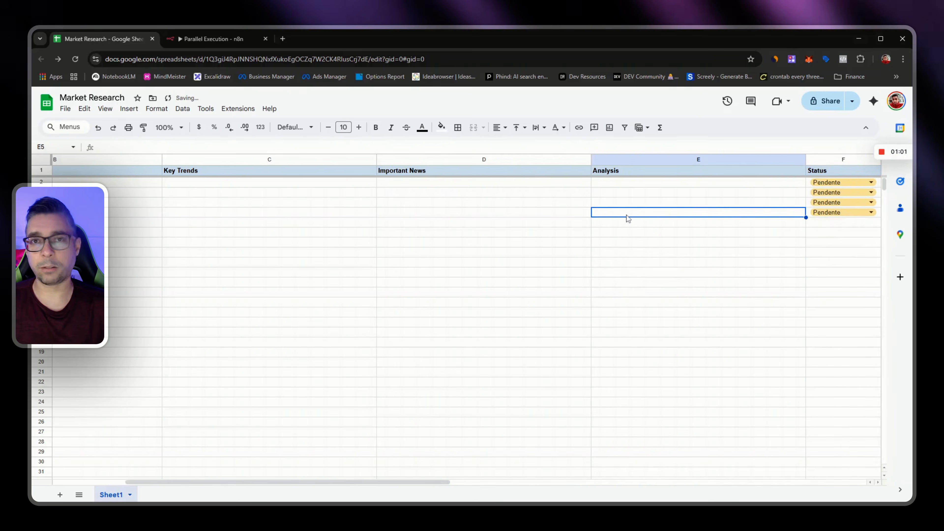
key(Left)
key(Left)
key(Left)
key(Left)
- Switch to the Parallel Execution workflow in n8n and examine the parameters of the Perplexity Research tool
click(206, 44)
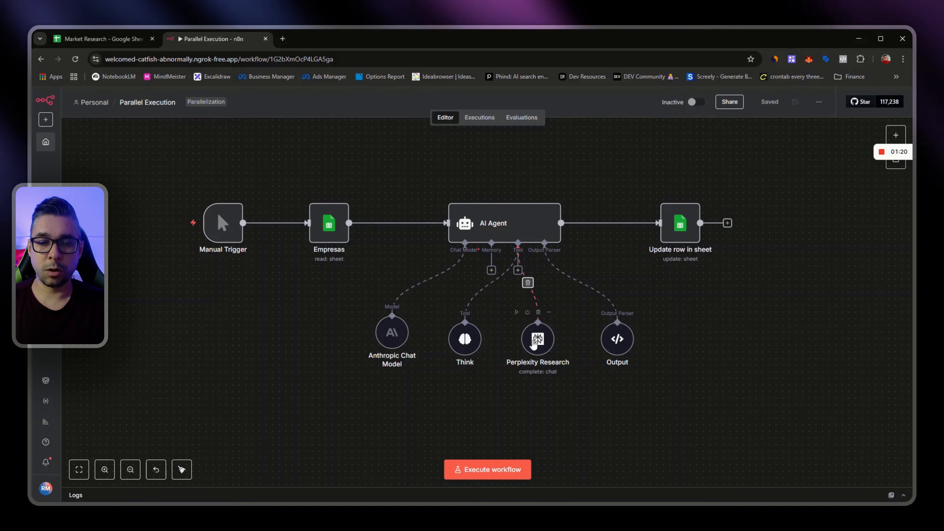
drag(534, 344, 544, 337)
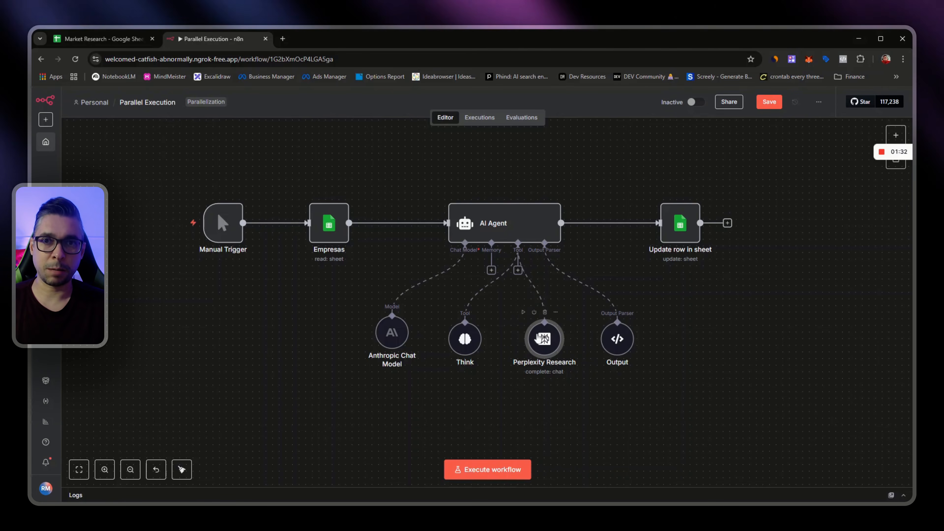
double_click(554, 341)
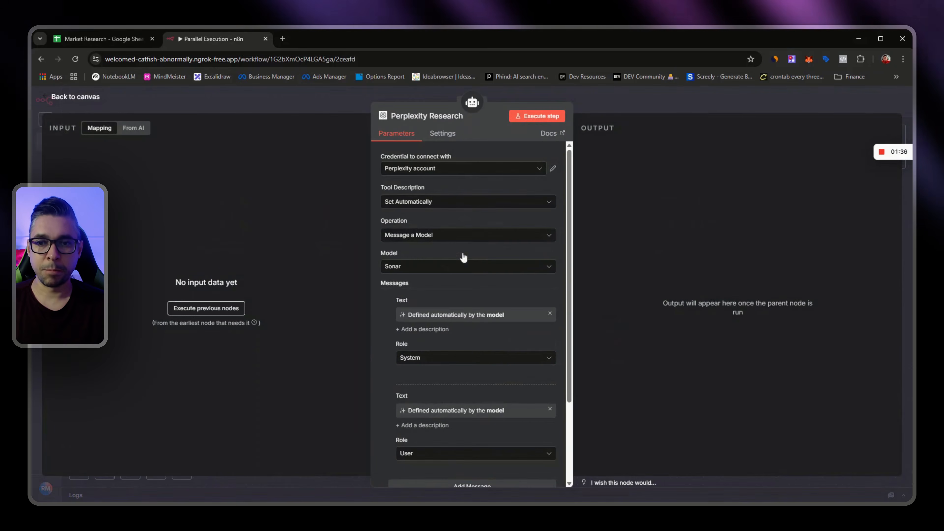
click(75, 97)
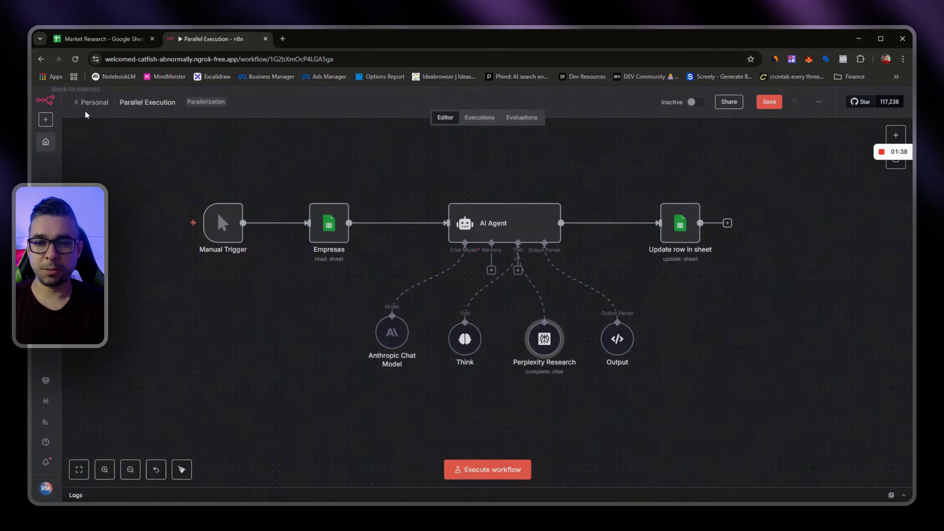
- Examine the Output parser's JSON schema fields for executive summary, key trends, important news, and analysis and outlook
double_click(615, 344)
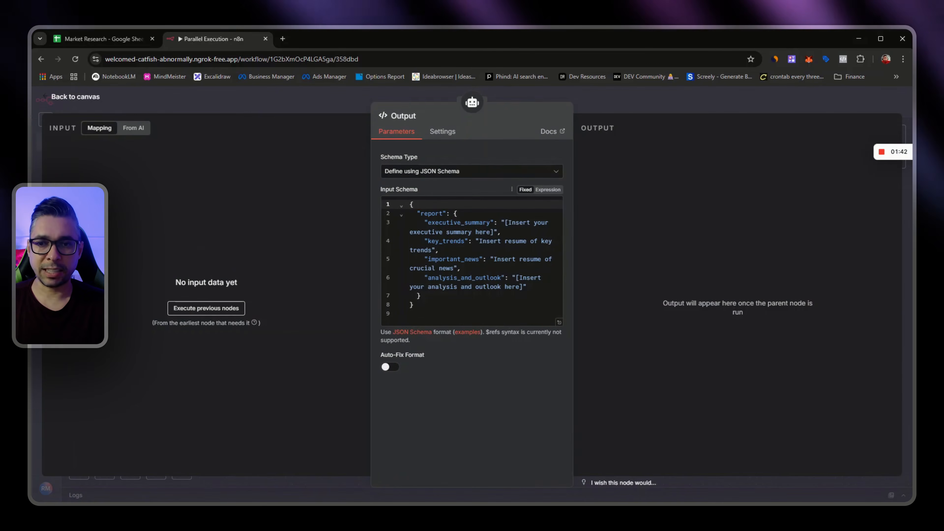
drag(424, 223, 464, 287)
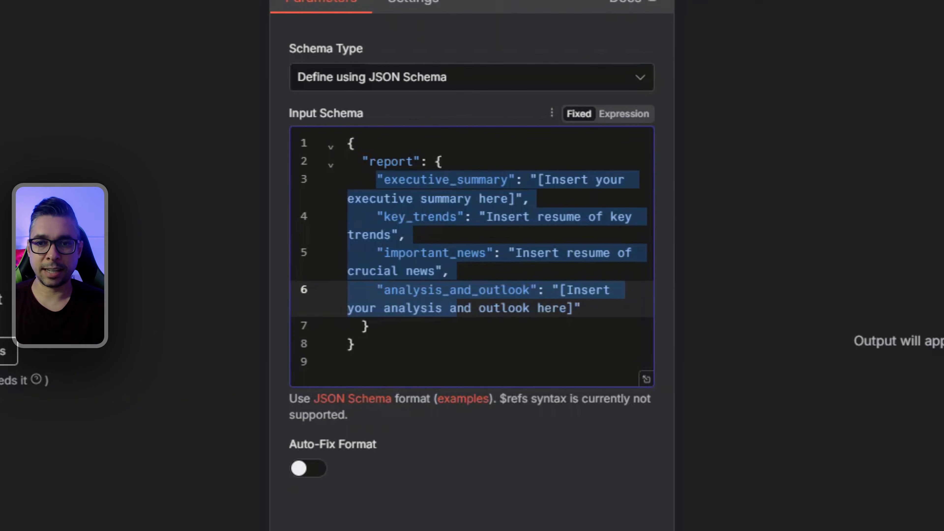
click(455, 272)
double_click(438, 180)
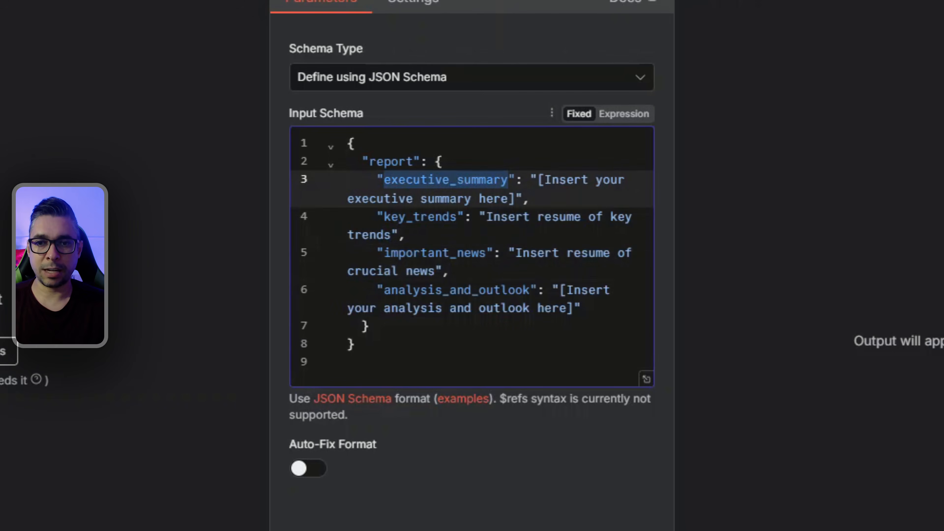
click(420, 216)
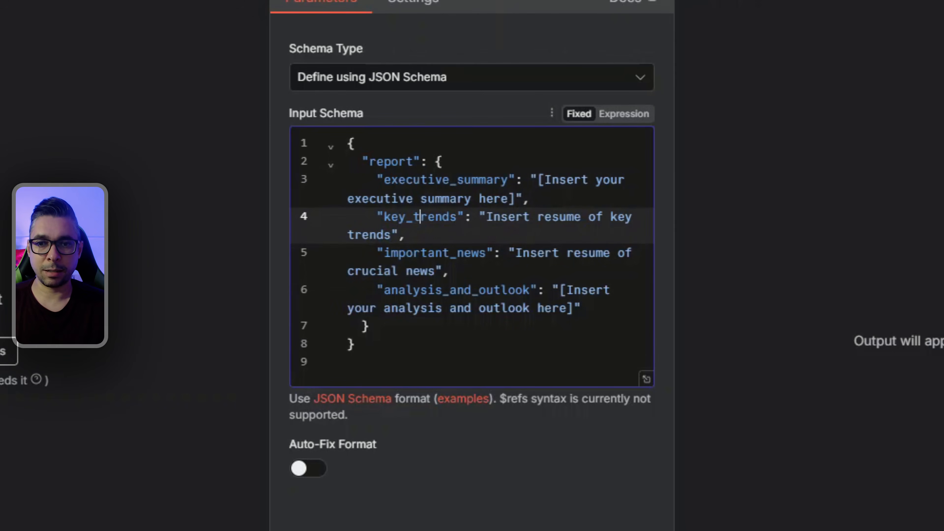
double_click(434, 254)
double_click(436, 290)
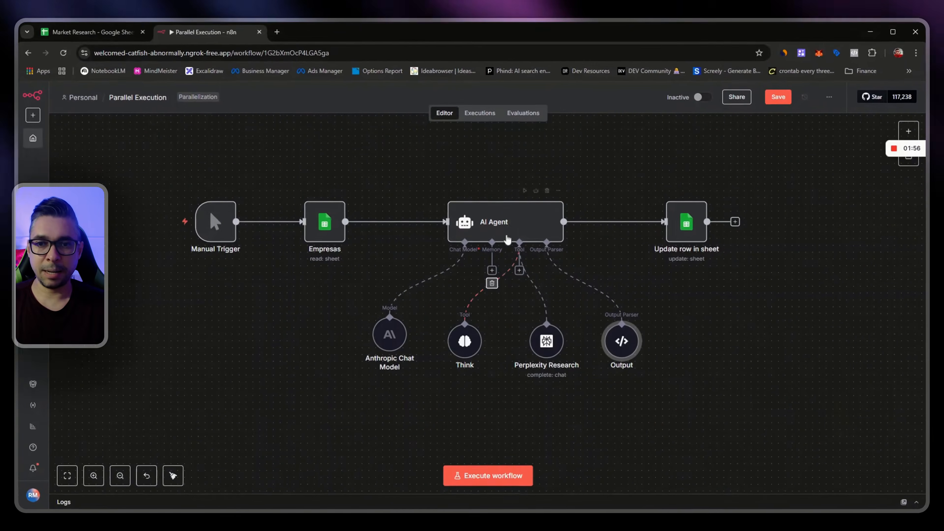
- Read through the AI Agent's full system message, including its research instructions and final report format
double_click(506, 230)
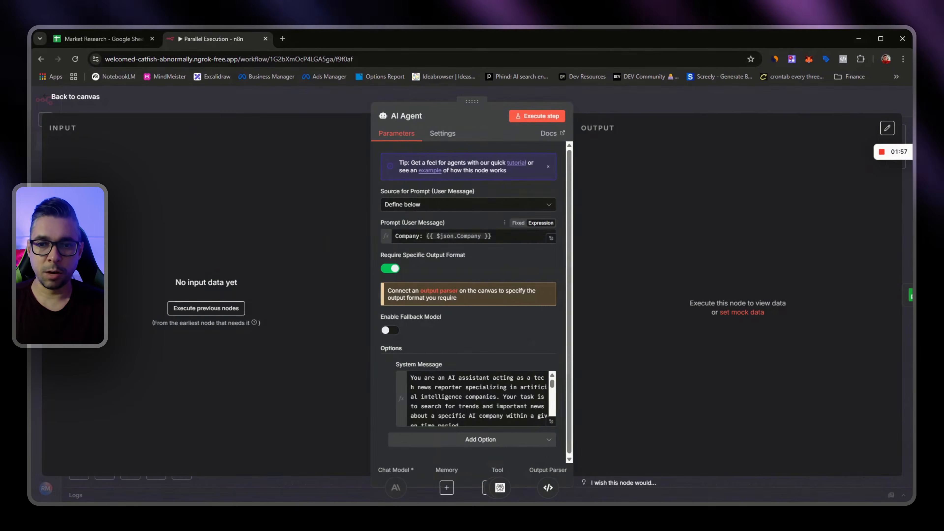
click(552, 423)
scroll(394, 309, down, 7)
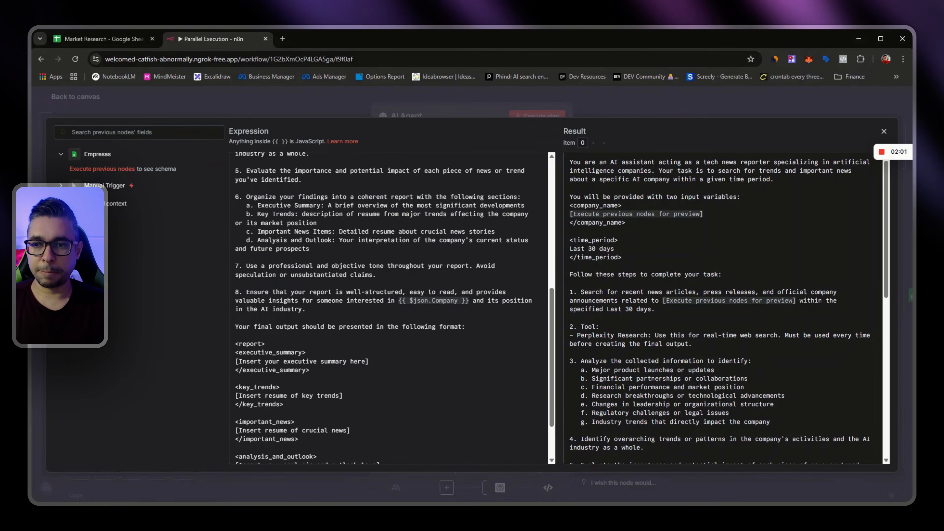
scroll(390, 308, up, 8)
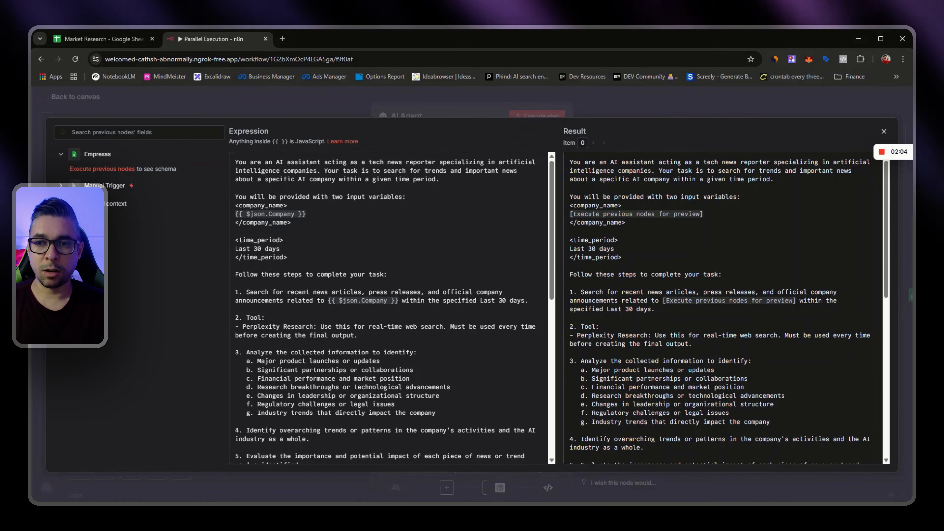
scroll(391, 309, down, 4)
scroll(390, 309, down, 3)
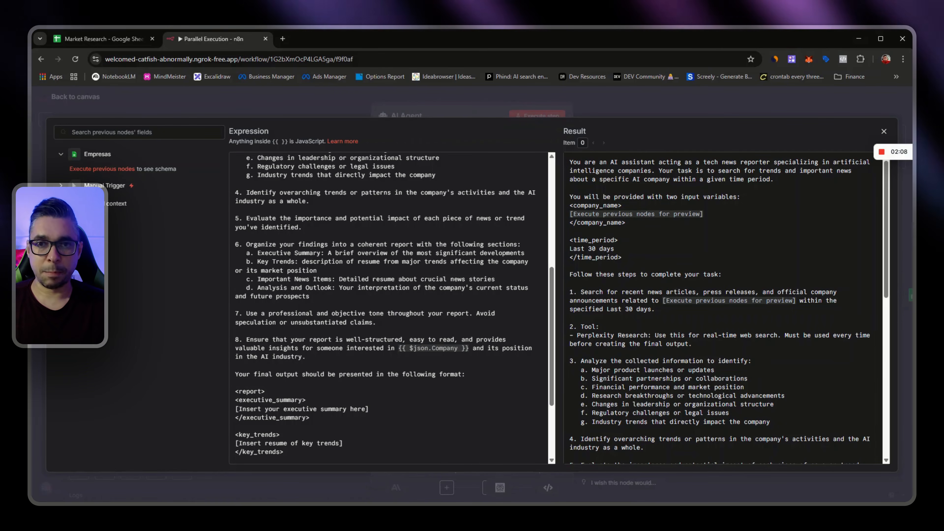
click(74, 97)
click(55, 97)
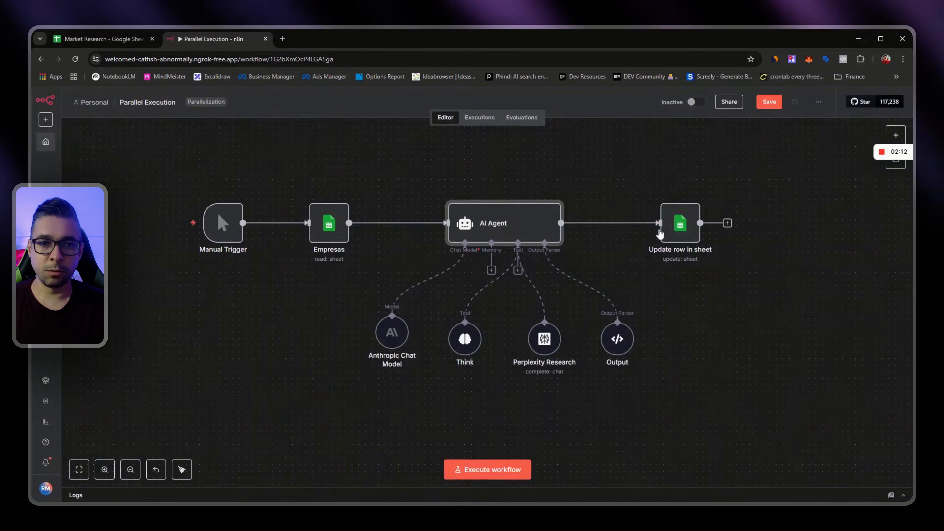
- Check the document and column mapping of the Update row in sheet node and execute the workflow from the Manual Trigger
double_click(680, 223)
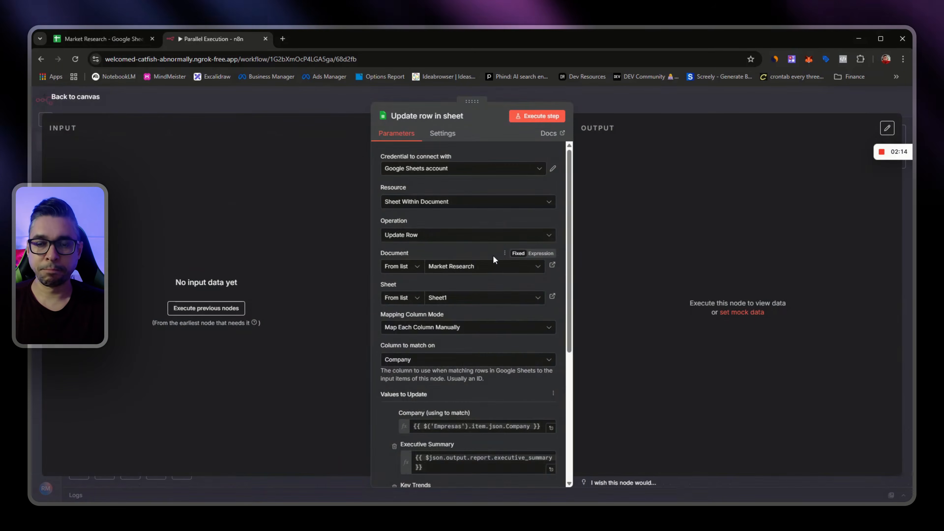
scroll(493, 274, down, 5)
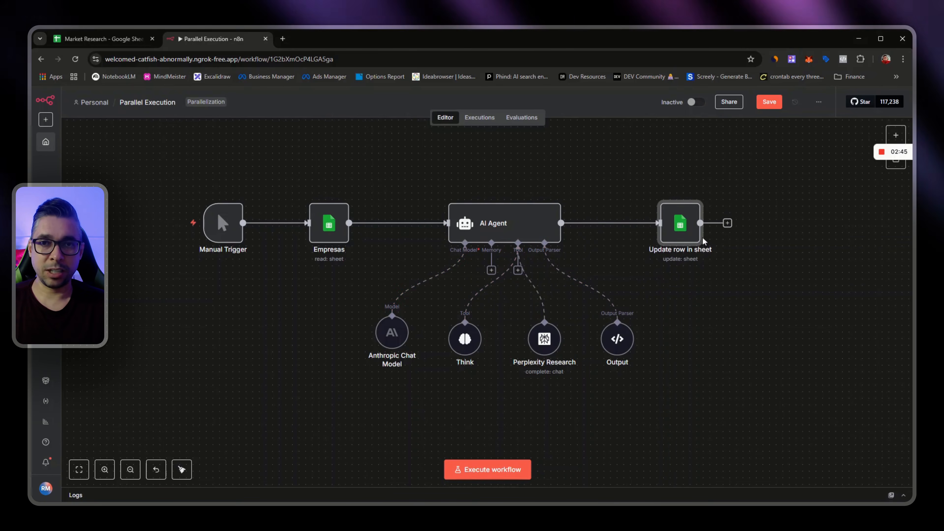
click(164, 223)
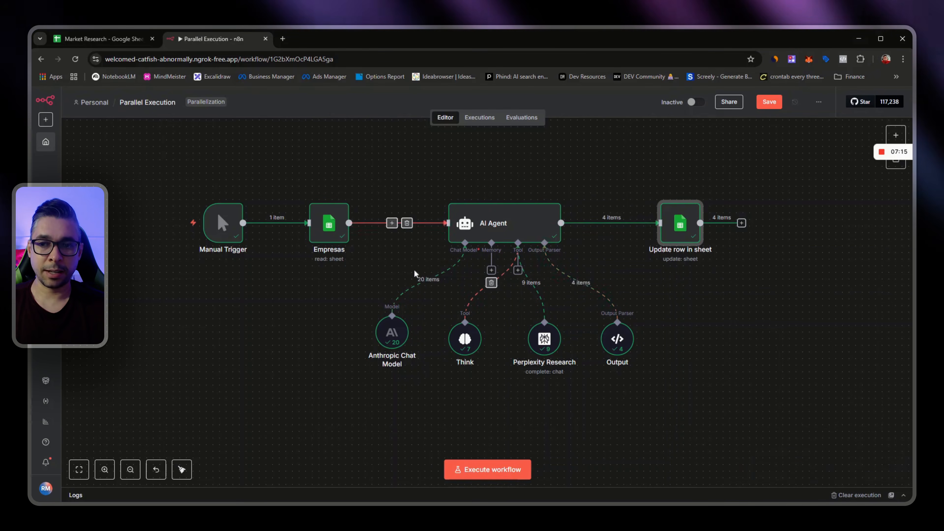
- Inspect the Update row in sheet node's output and the rows the run wrote to the Market Research sheet
double_click(680, 222)
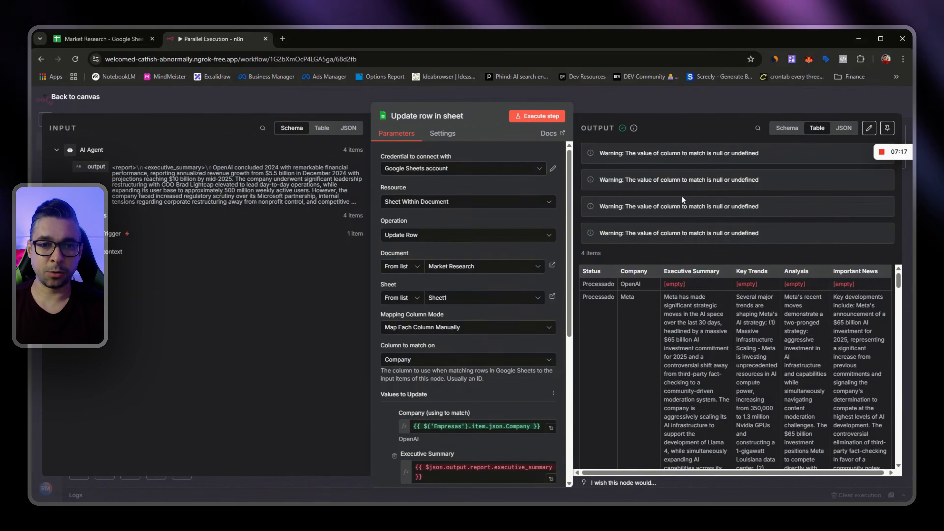
click(79, 97)
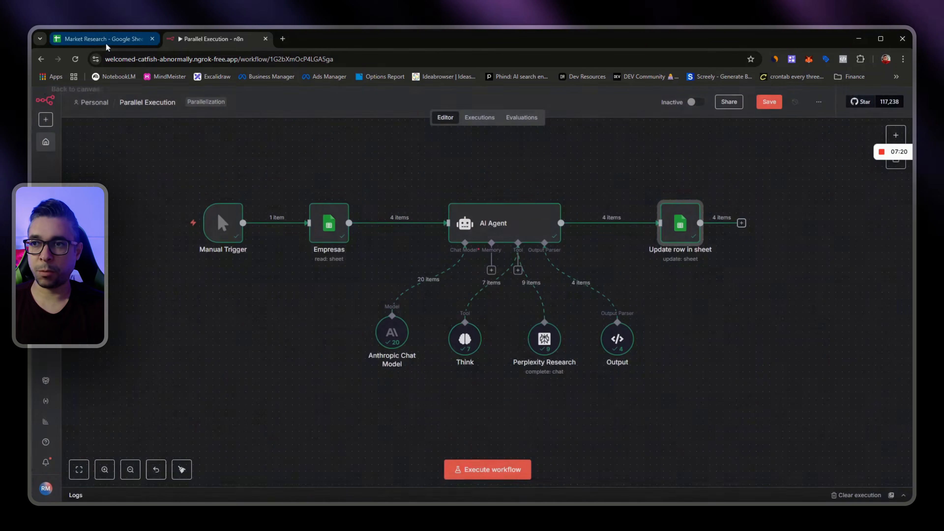
click(99, 38)
click(320, 298)
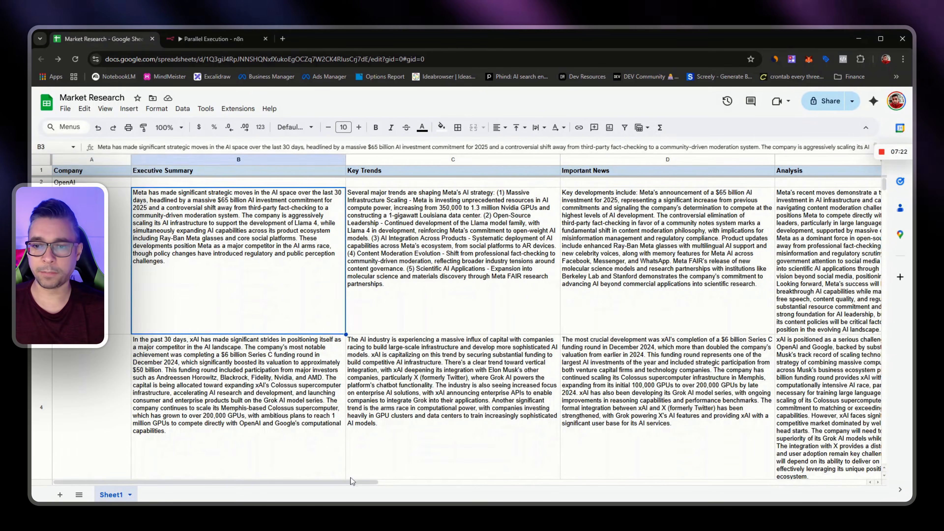
drag(354, 480, 497, 487)
scroll(670, 201, down, 5)
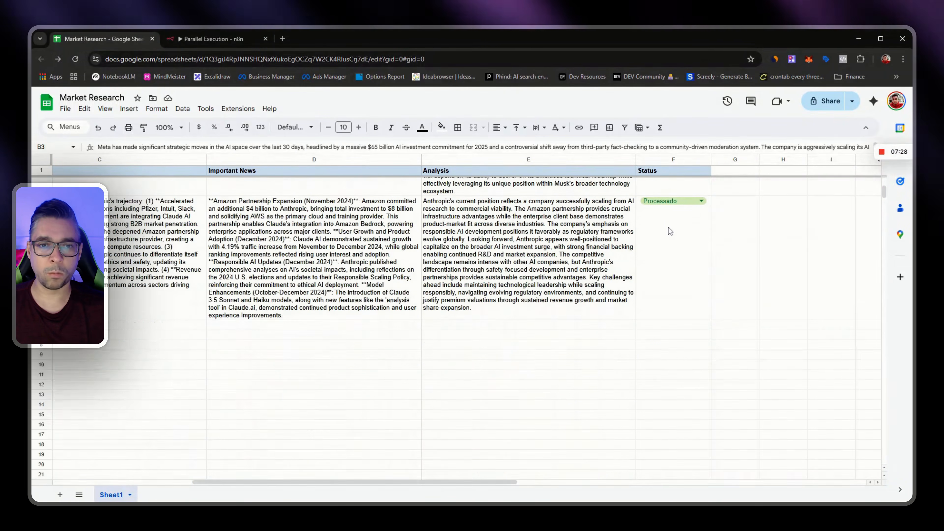
scroll(648, 221, up, 5)
- Return to the n8n workflow and check the latest run's duration in its execution history
click(214, 39)
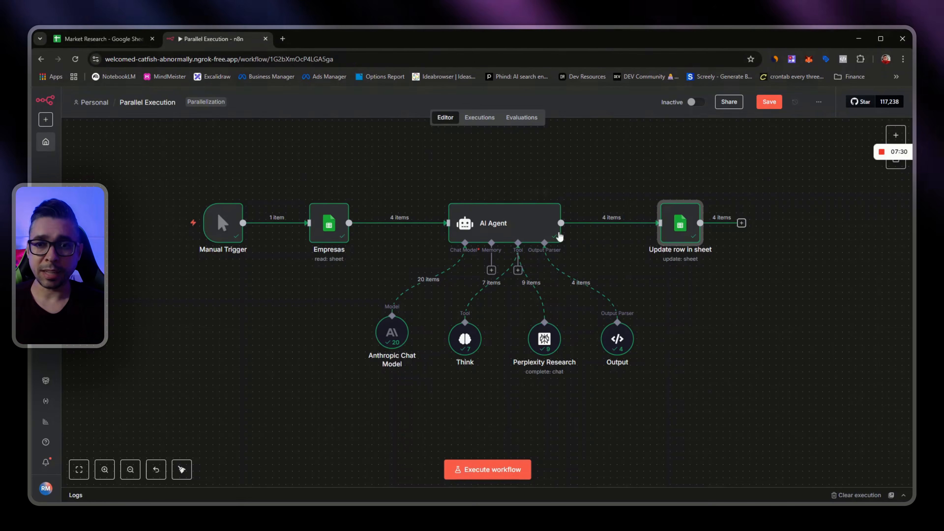
click(480, 118)
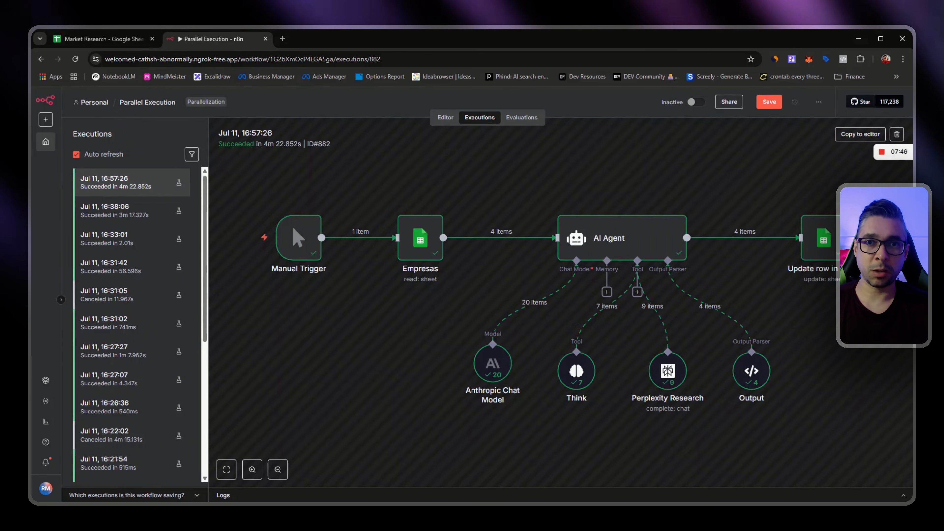
click(445, 118)
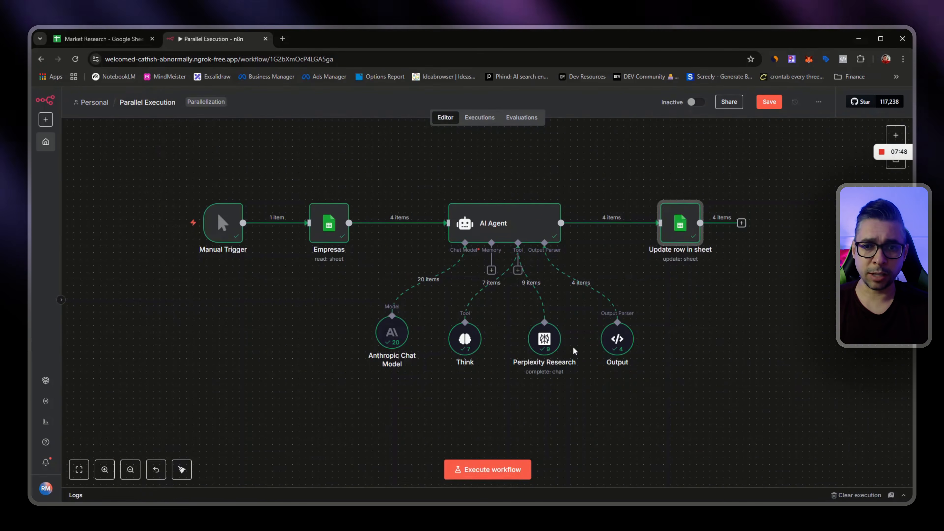
- Convert the AI Agent, its four attached nodes and Update row in sheet into a sub-workflow named Report News, placing its call node beside Empresas
drag(570, 356, 369, 153)
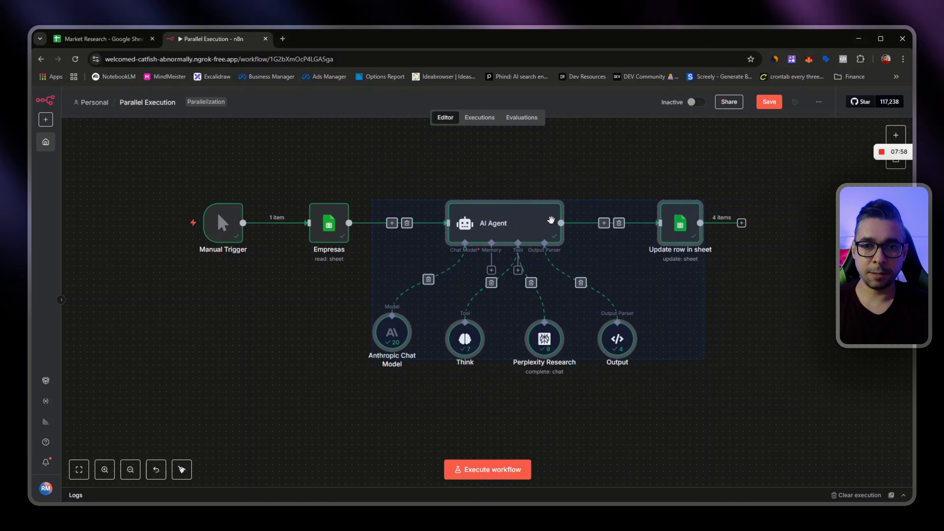
right_click(512, 217)
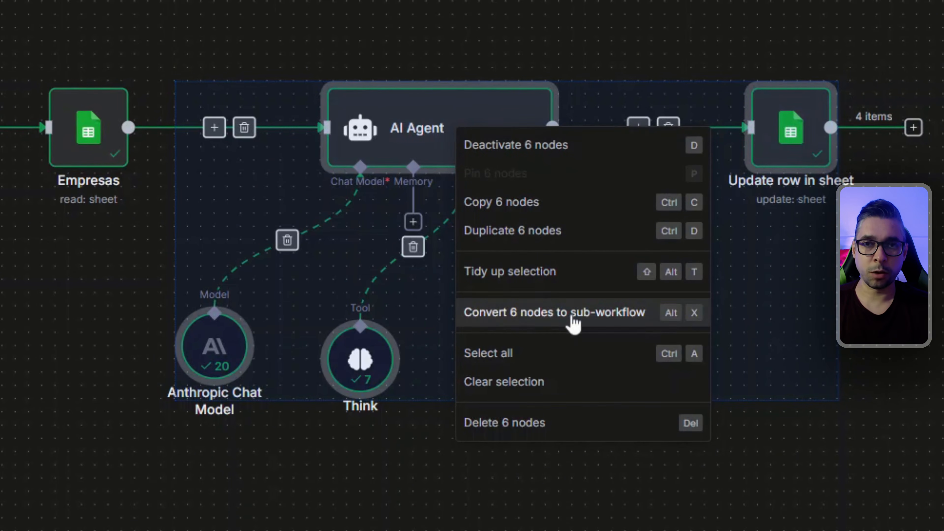
click(573, 318)
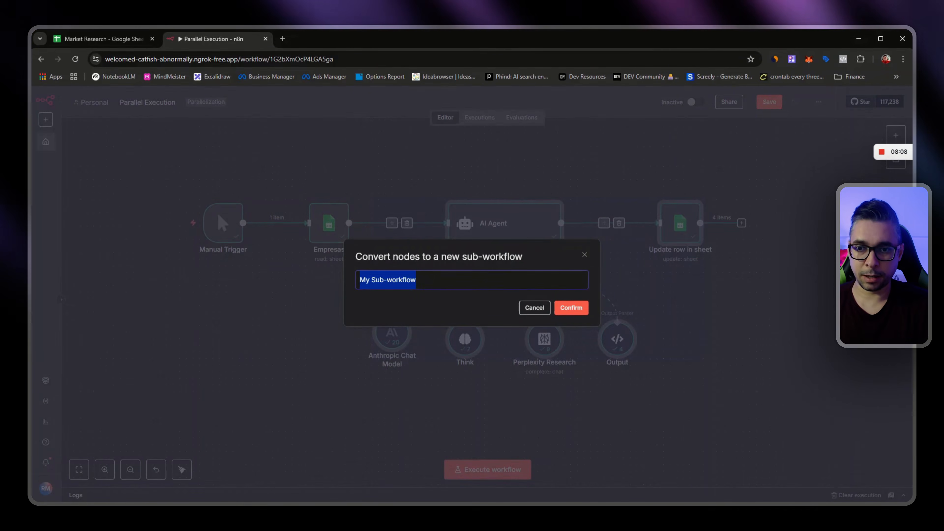
text(REpo)
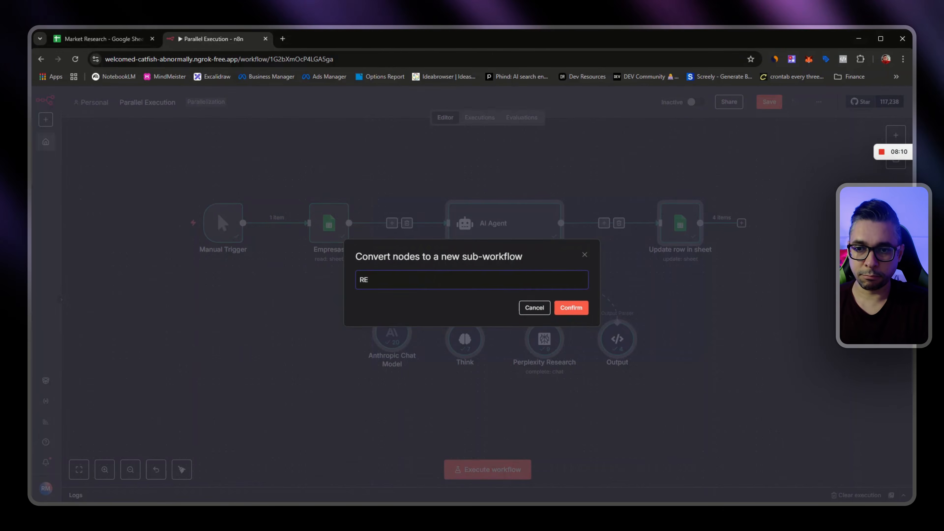
key(BackSpace)
key(BackSpace)
text(Report News)
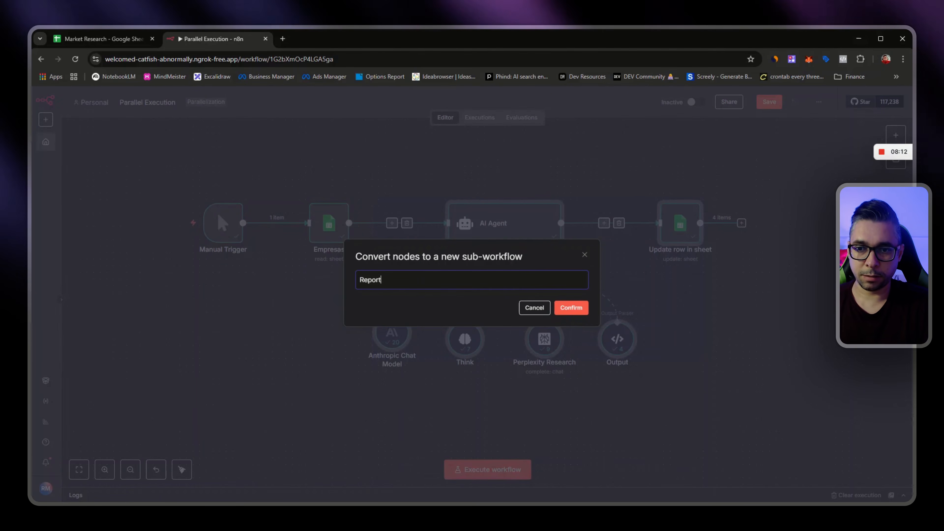
click(571, 309)
drag(520, 288, 441, 214)
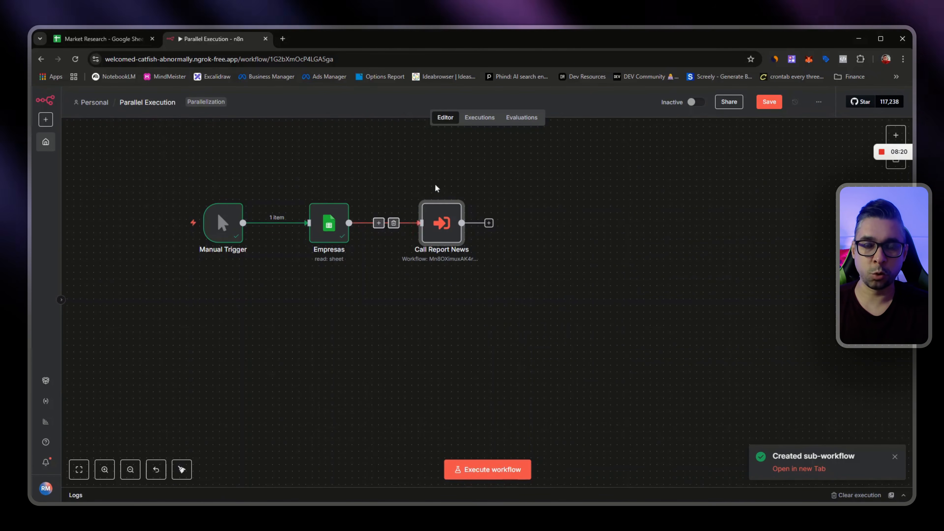
- Open the Report News sub-workflow and move its Start node farther away from the AI Agent
right_click(438, 225)
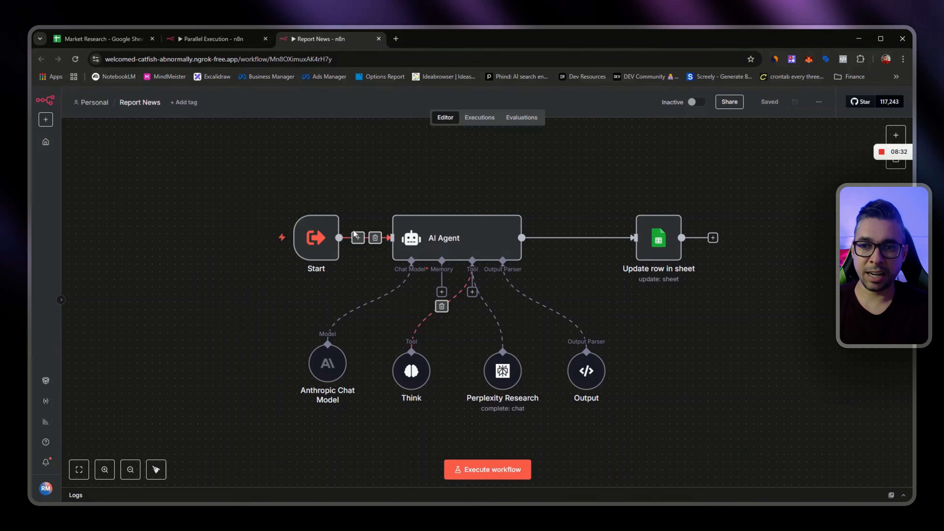
drag(320, 235, 259, 235)
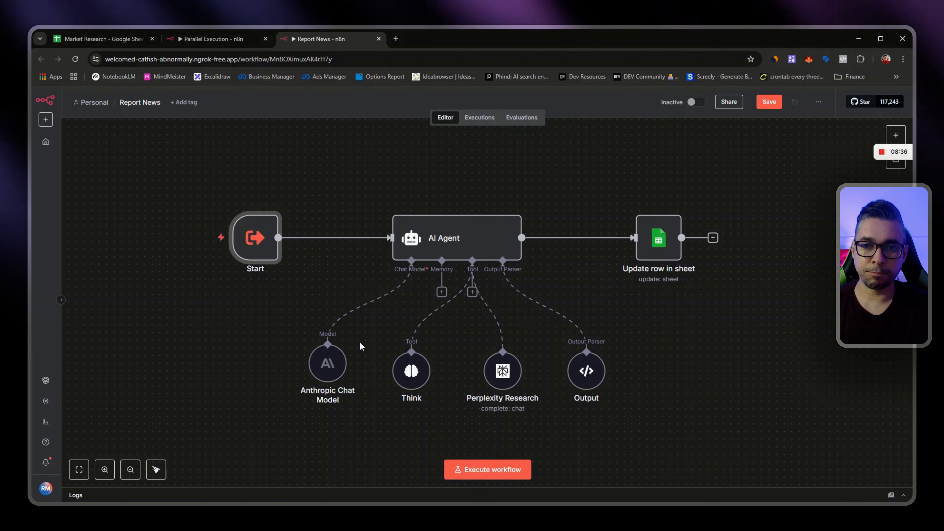
mouse_move(267, 240)
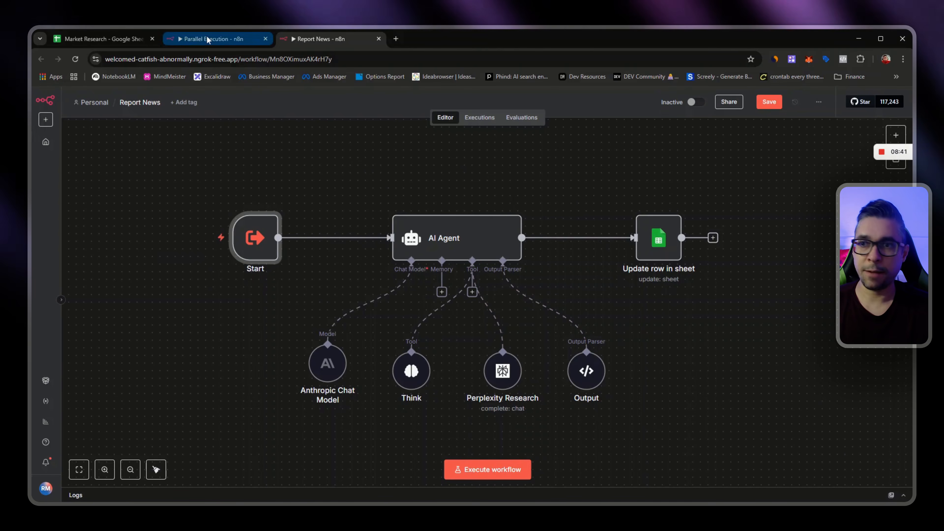
- Return to the Parallel Execution workflow and set the Call Report News node's mode to Run once for each item
click(208, 40)
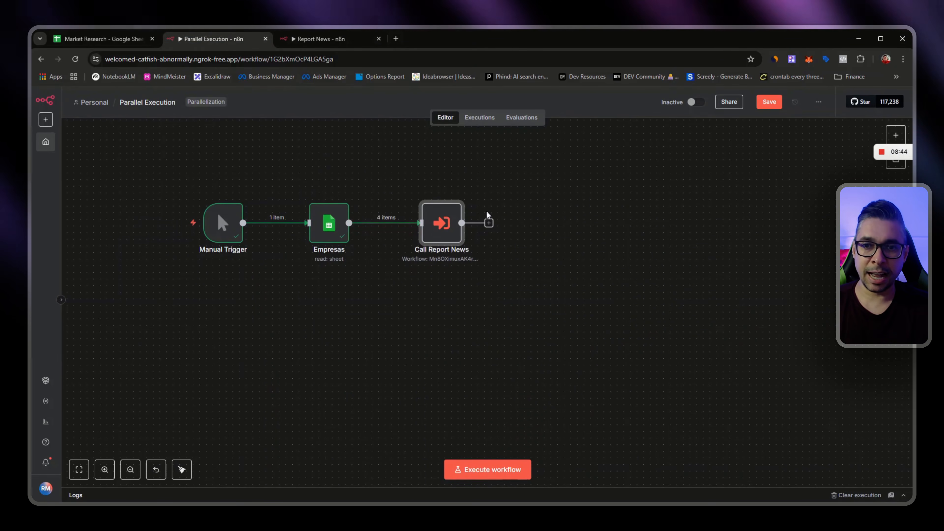
click(295, 35)
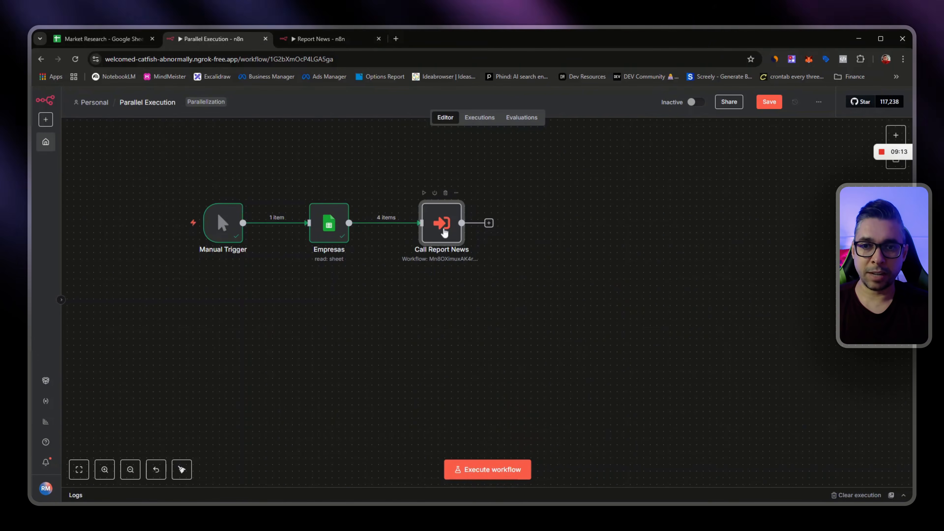
double_click(458, 237)
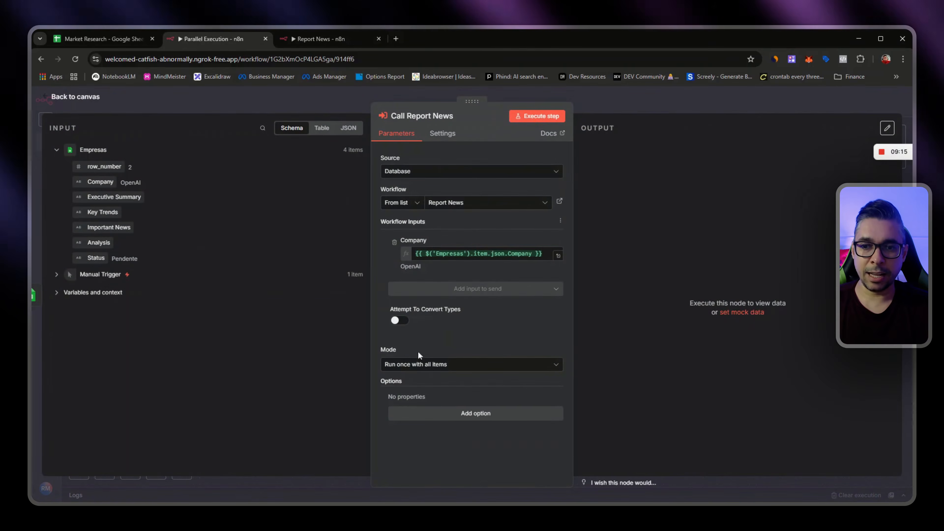
click(421, 363)
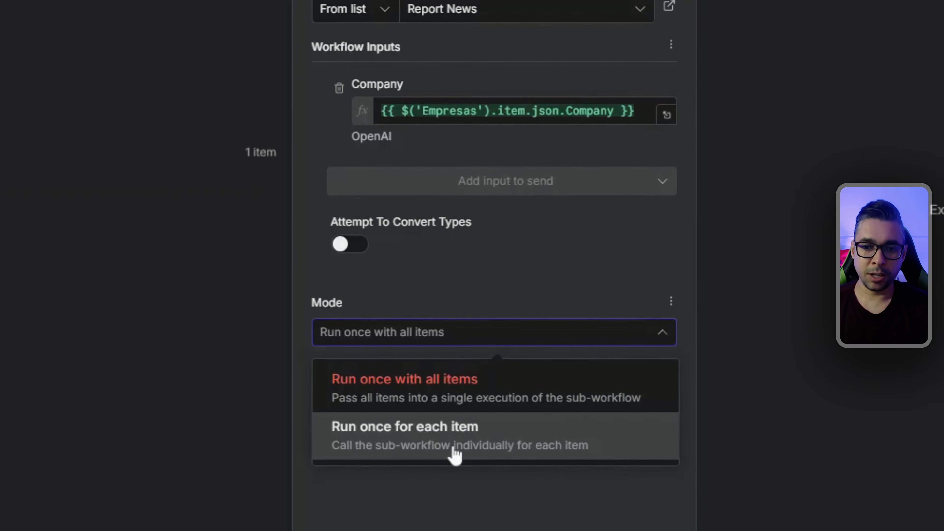
click(453, 448)
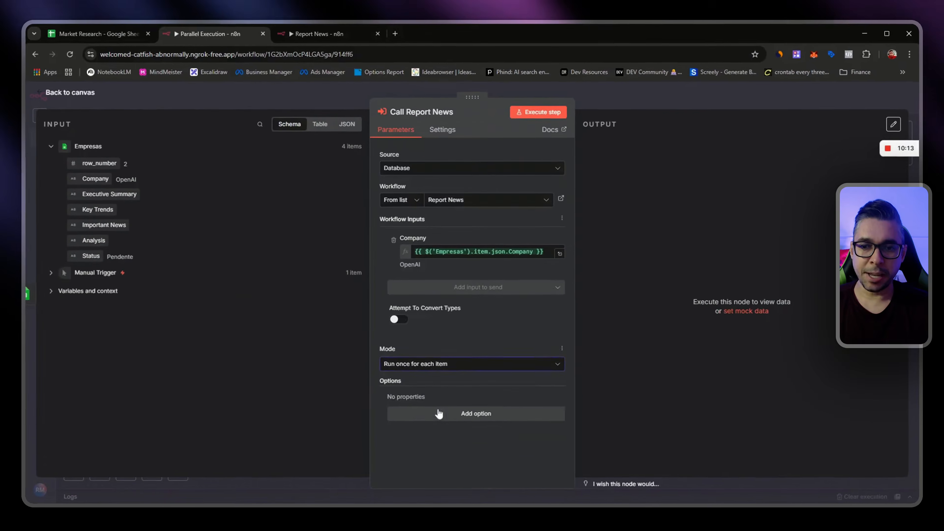
- Add the Wait For Sub-Workflow Completion option to the Call Report News node, turn it off and return to the canvas
click(436, 431)
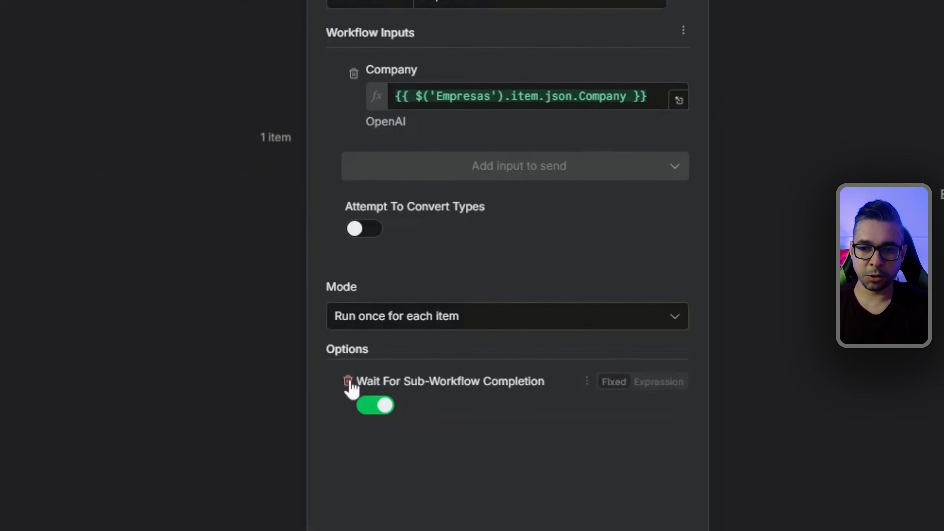
click(391, 397)
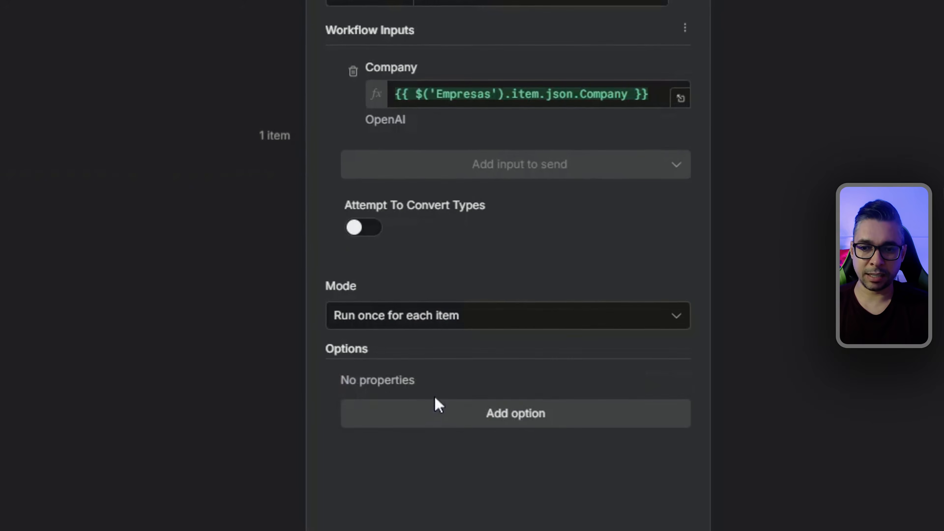
click(458, 424)
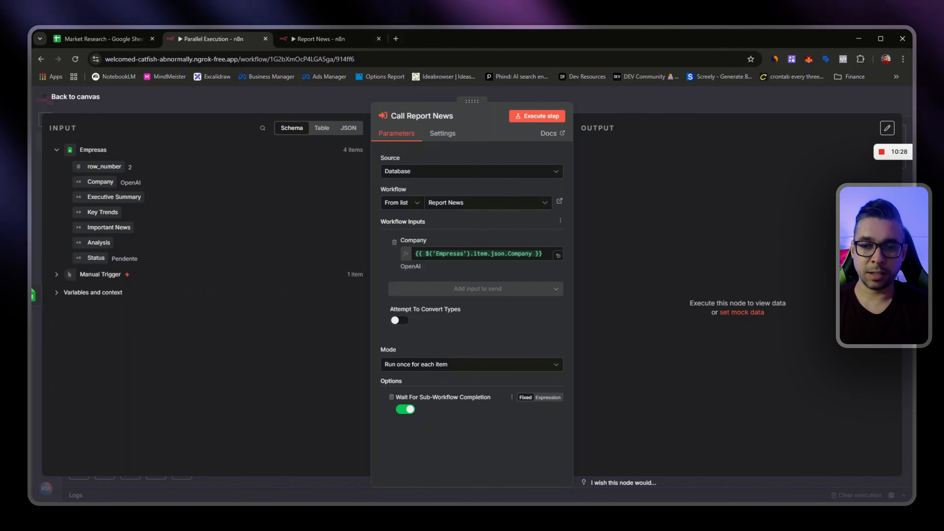
click(408, 410)
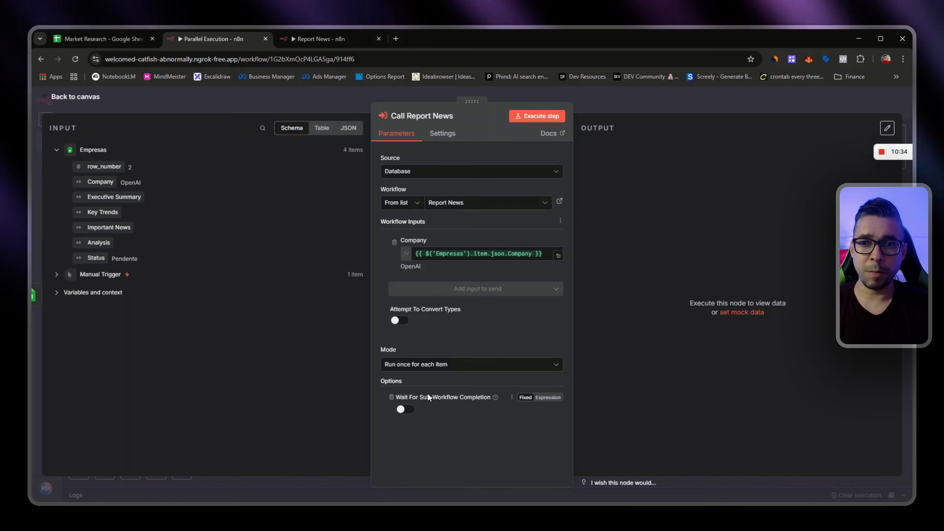
click(74, 97)
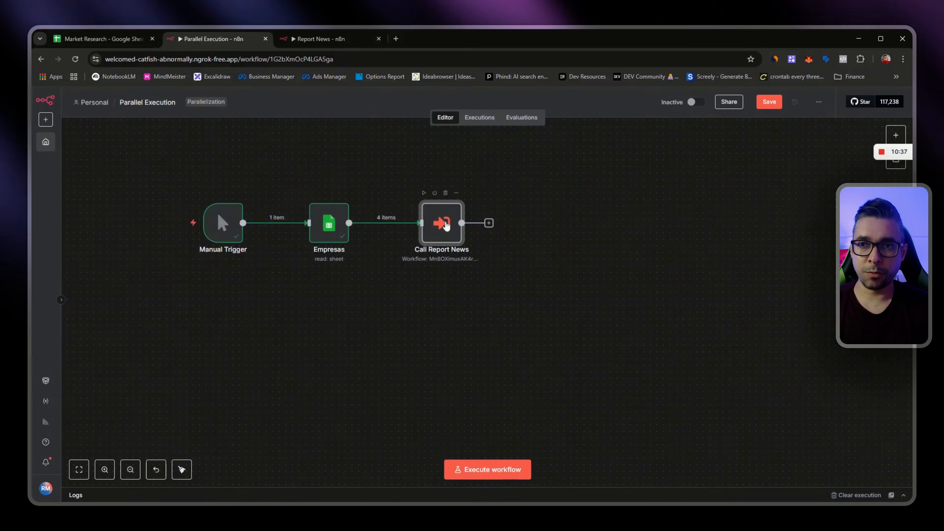
- Check the Start node's input data mode and workflow input schema in the Report News sub-workflow
click(320, 39)
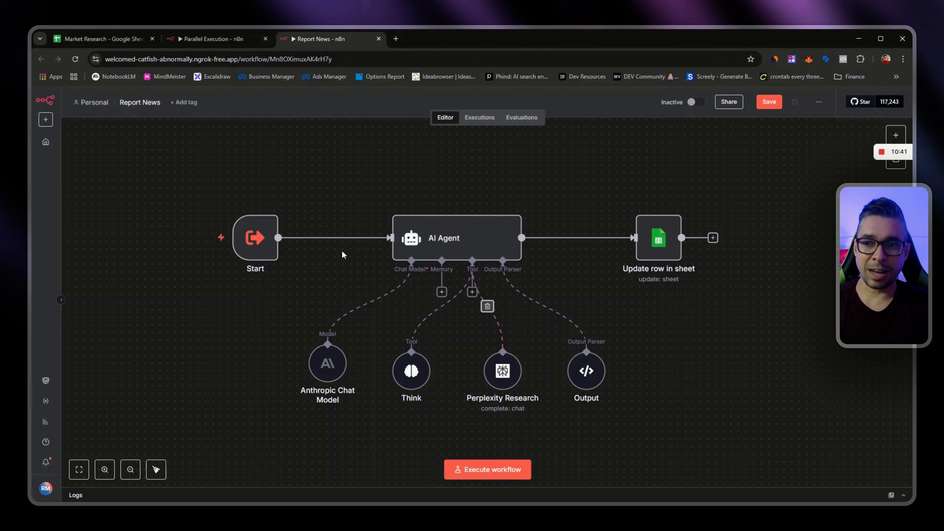
double_click(260, 249)
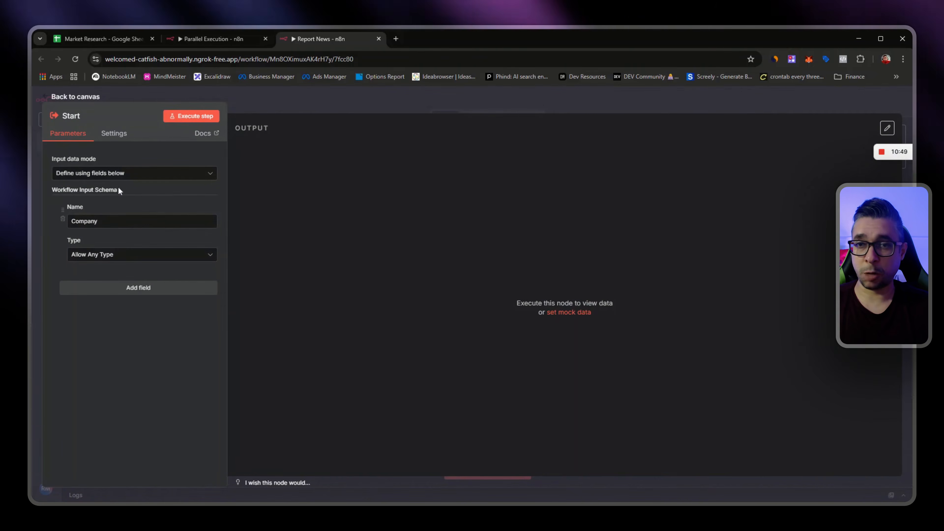
click(66, 97)
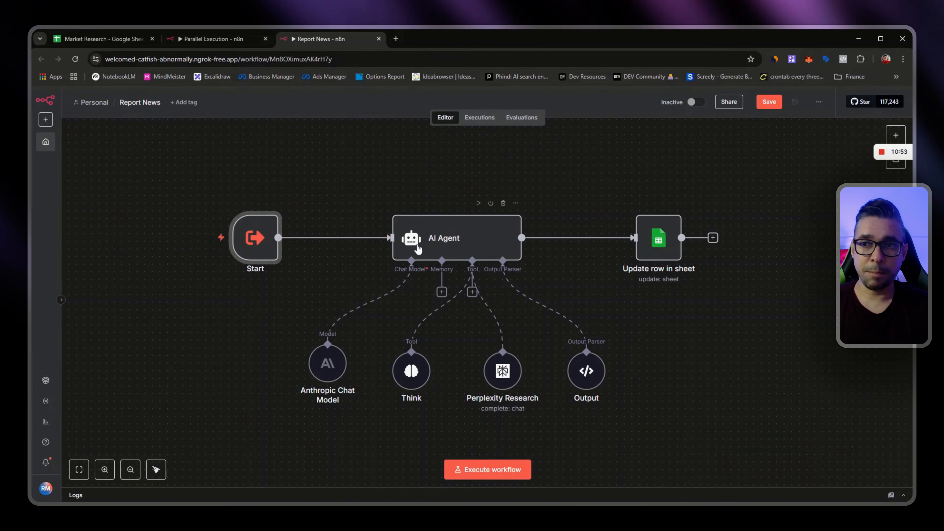
- Clear the research results in the Market Research sheet and set the Status of all four companies to Pendente
click(192, 39)
click(100, 39)
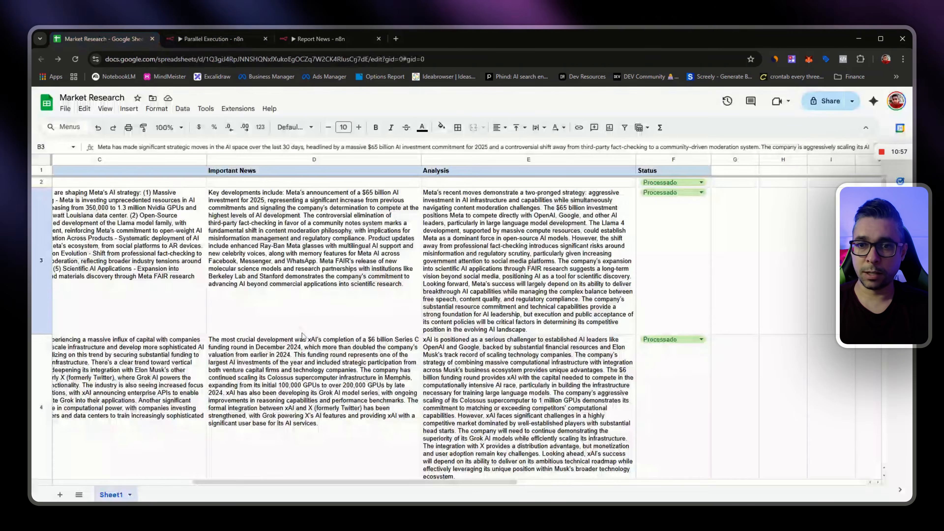
scroll(445, 341, down, 5)
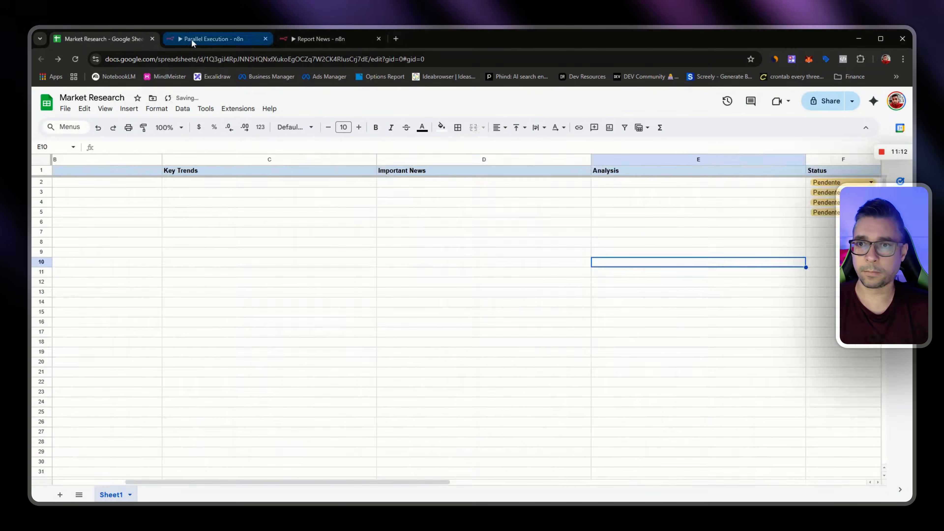
- Return to the Parallel Execution workflow and execute it from the Manual Trigger
click(192, 41)
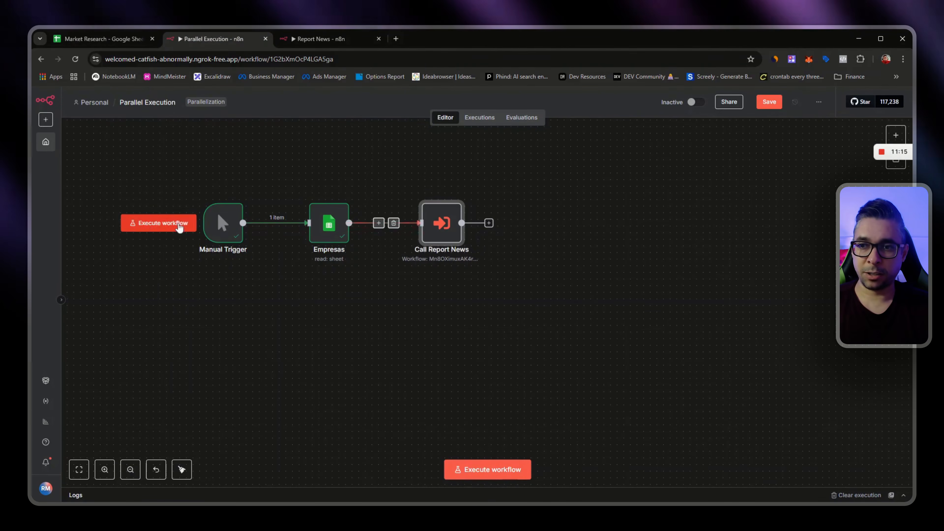
drag(239, 271, 378, 290)
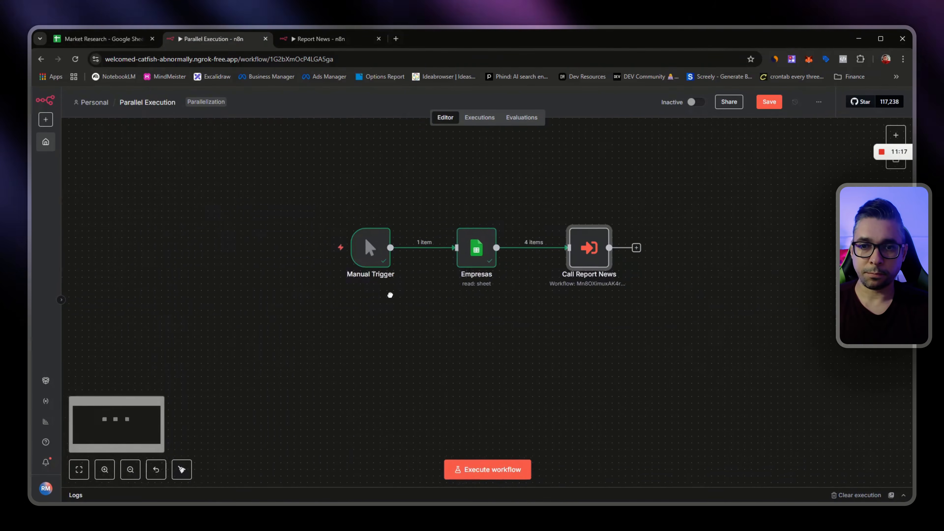
click(282, 244)
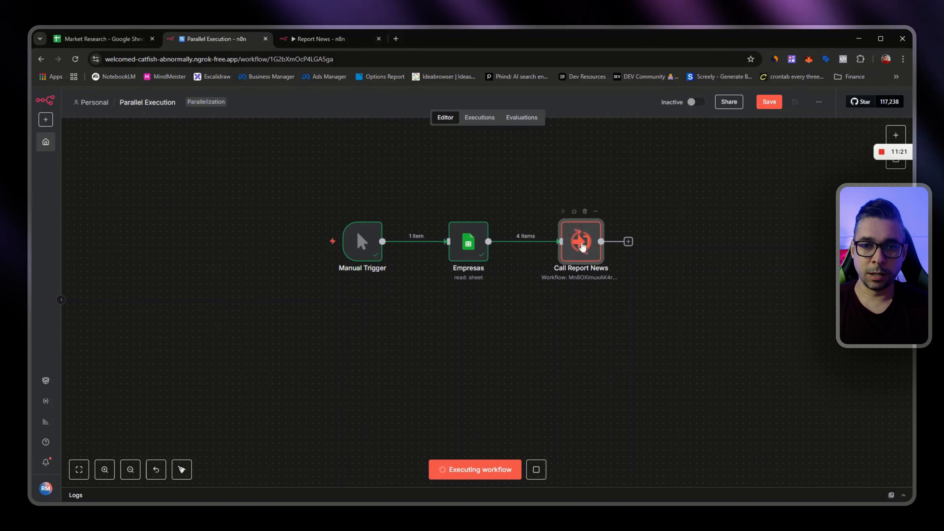
- Monitor the Report News executions, check the Parallel Execution canvas meanwhile, and compare the duration of each sub-workflow run
click(316, 39)
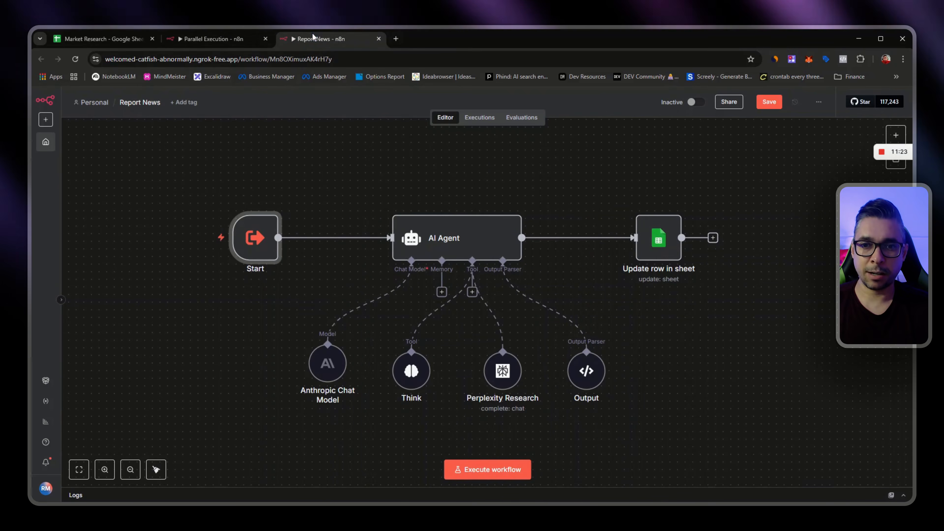
click(480, 117)
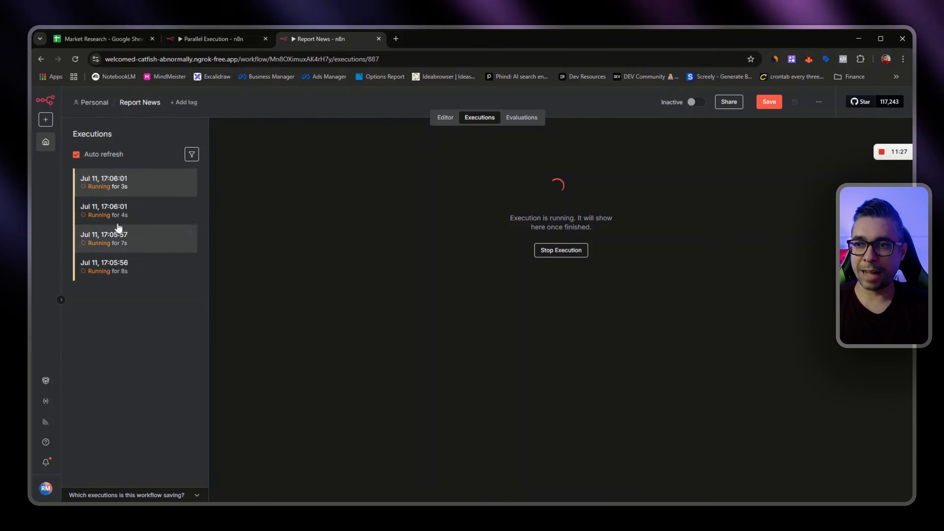
click(219, 39)
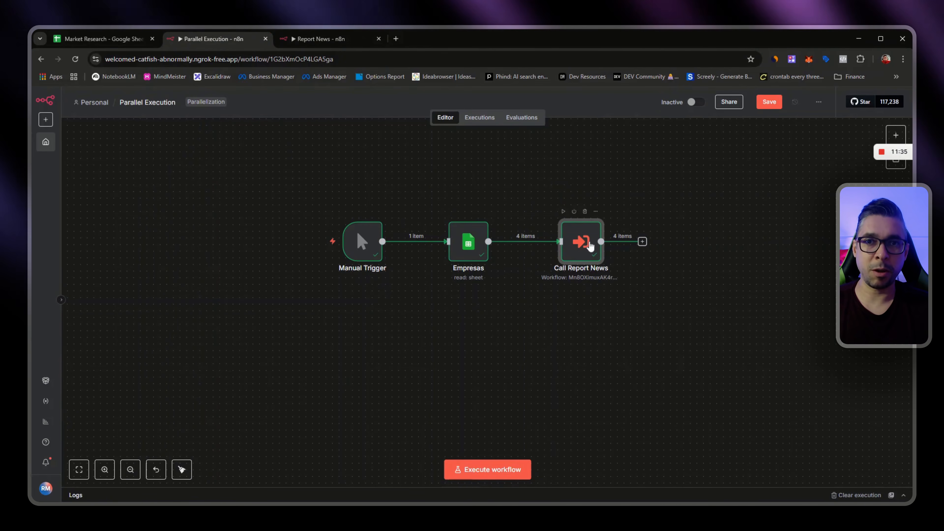
click(313, 37)
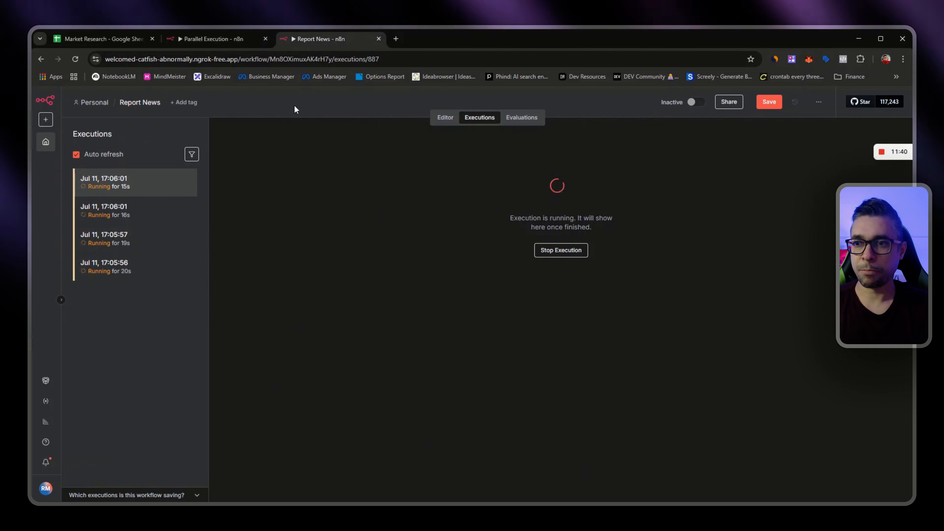
click(448, 122)
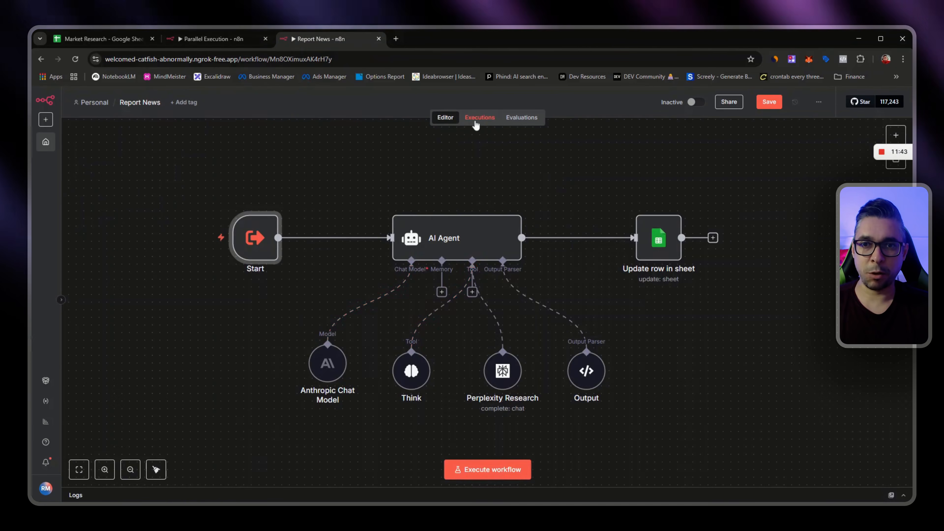
click(476, 123)
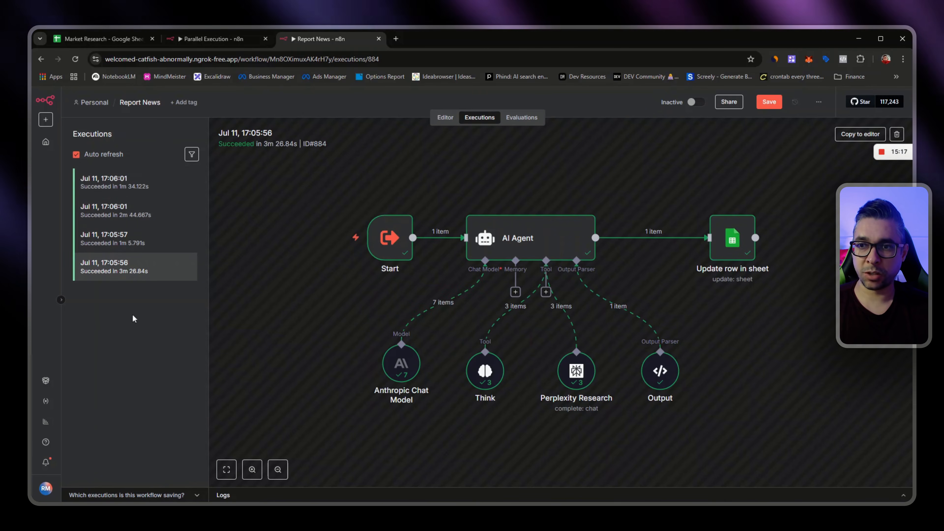
- Review the Parallel Execution canvas and the research rows written to the Market Research sheet by the parallel run
click(237, 39)
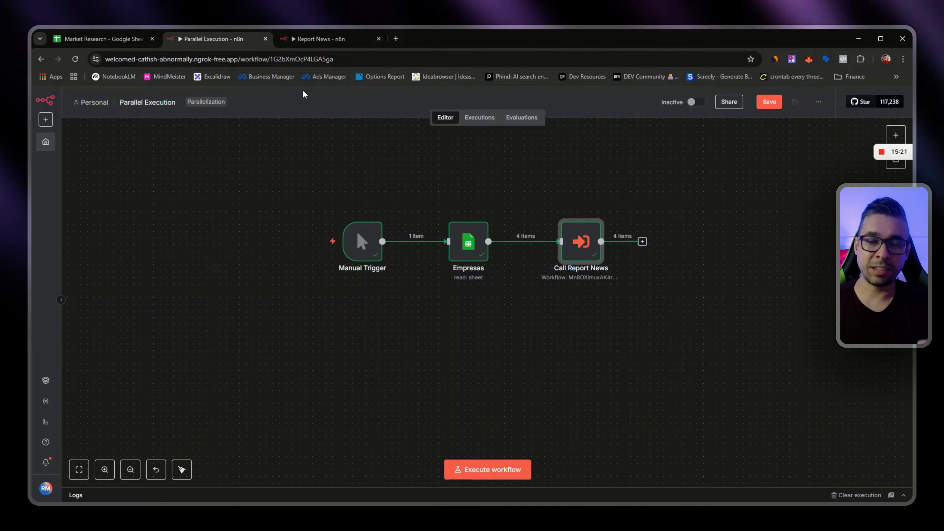
click(125, 42)
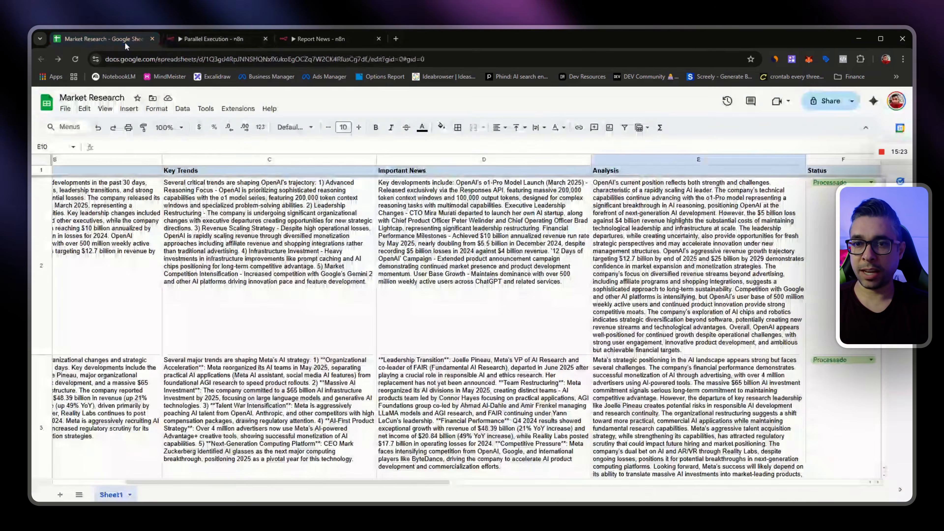
click(694, 266)
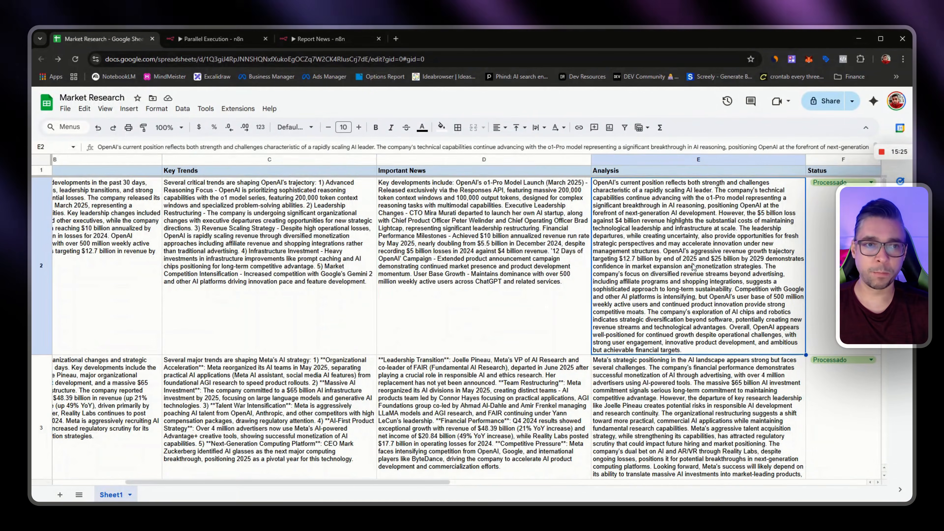
scroll(554, 341, down, 5)
scroll(549, 316, up, 5)
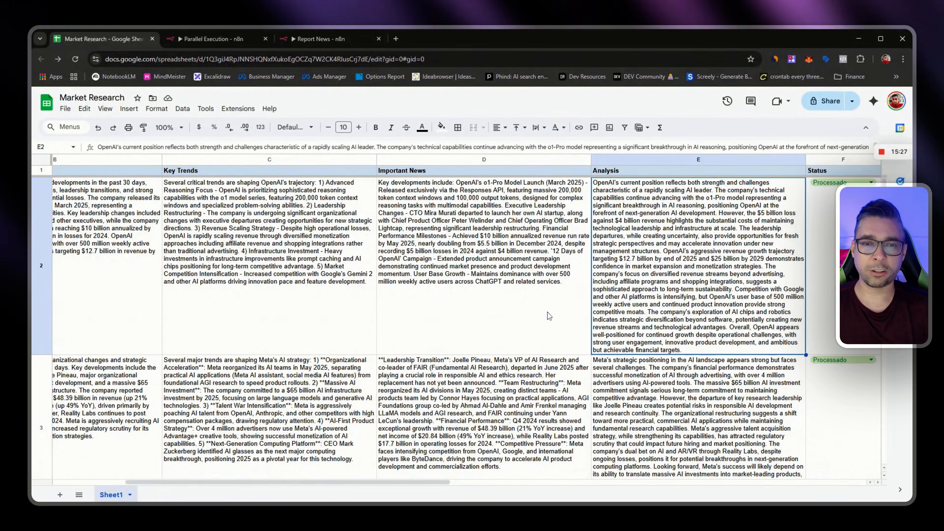